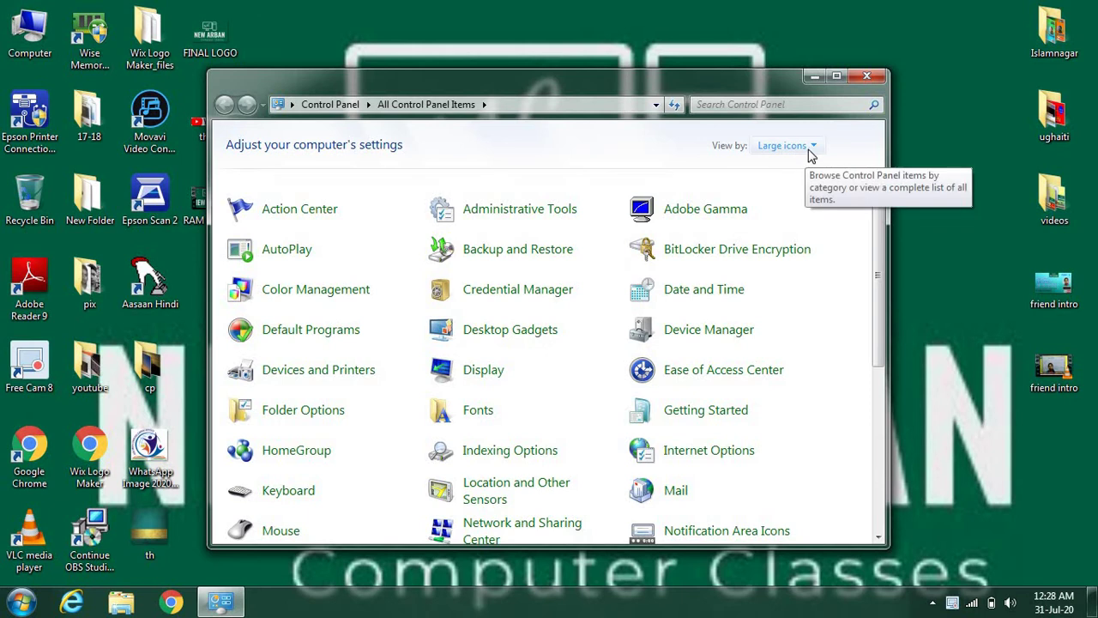
# Switch Control Panel to Category view and open the list for uninstalling programs
pyautogui.click(811, 148)
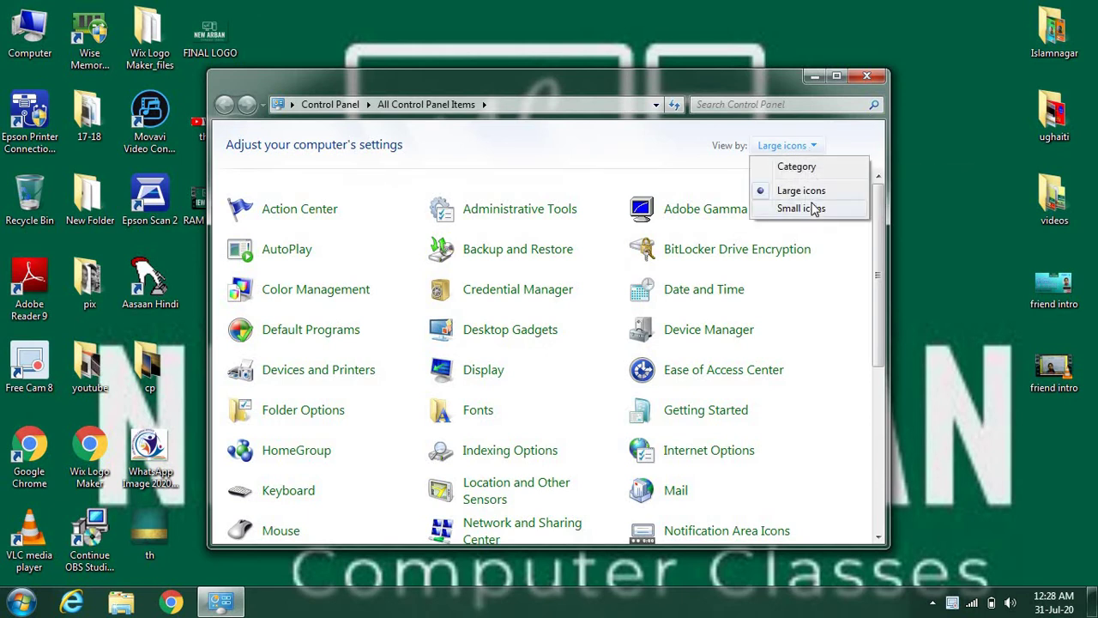
pyautogui.click(796, 168)
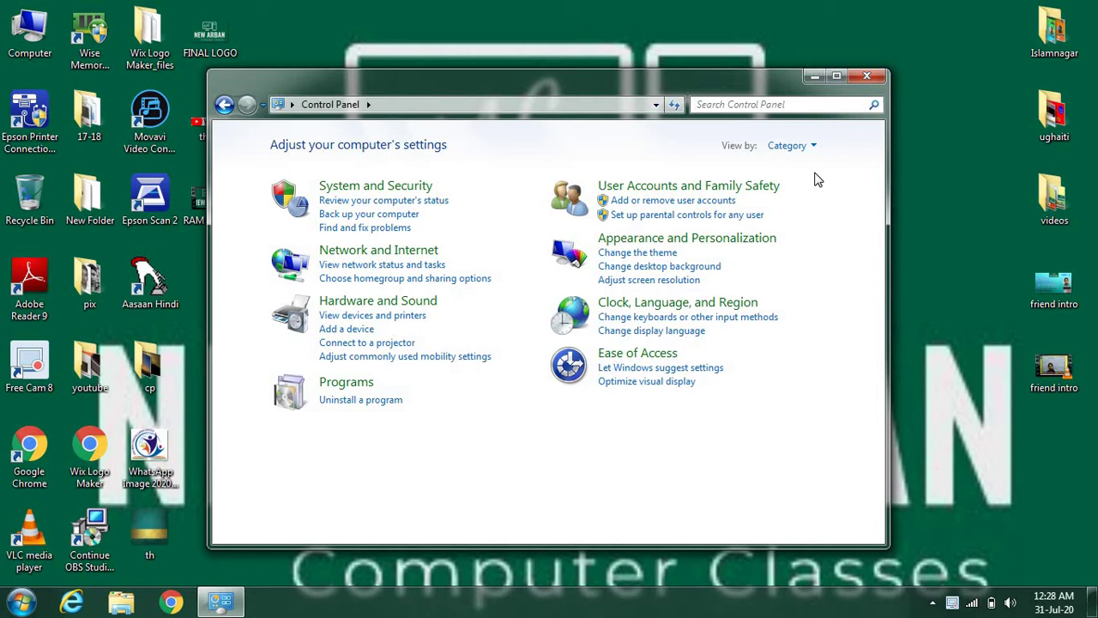
pyautogui.click(364, 405)
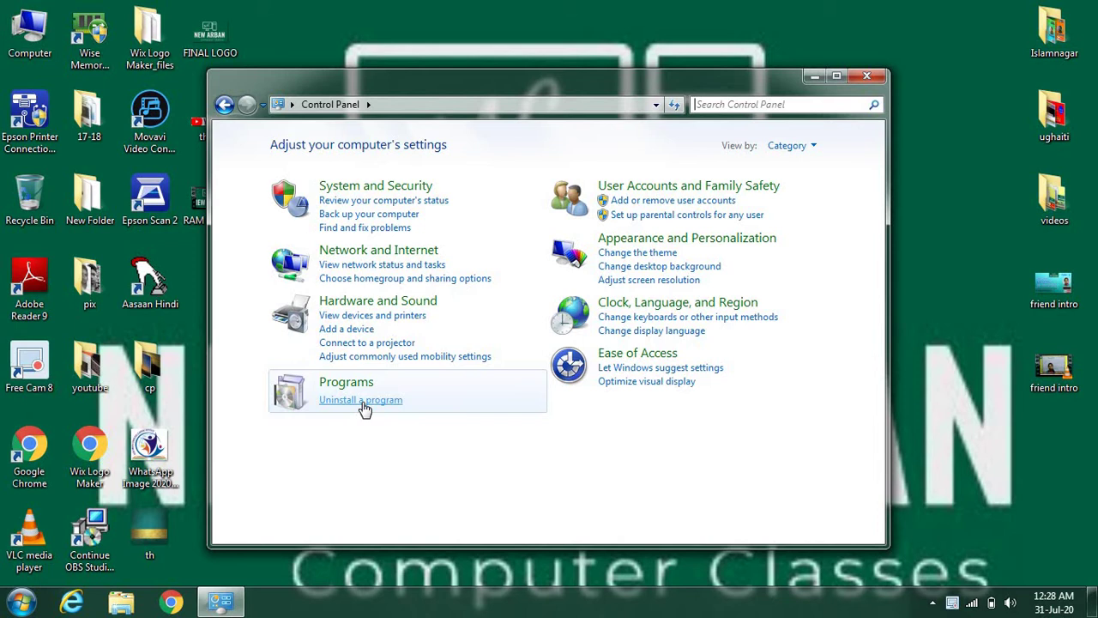
pyautogui.click(364, 405)
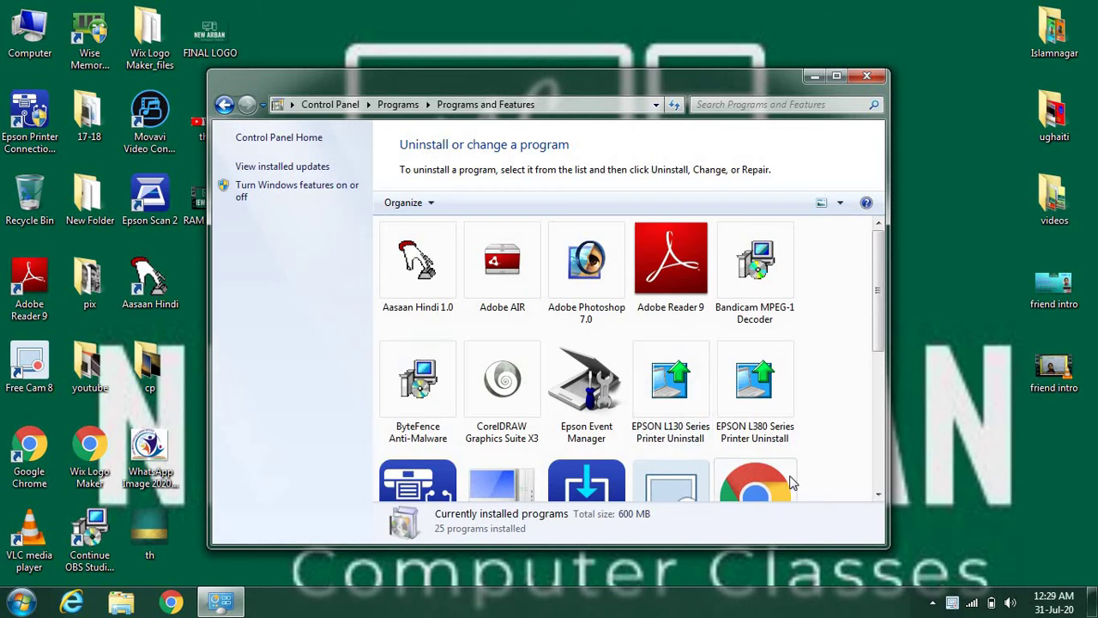
# Start uninstalling Adobe Photoshop 7.0 from the installed programs and confirm its complete removal
pyautogui.moveTo(879, 269); pyautogui.dragTo(876, 422)
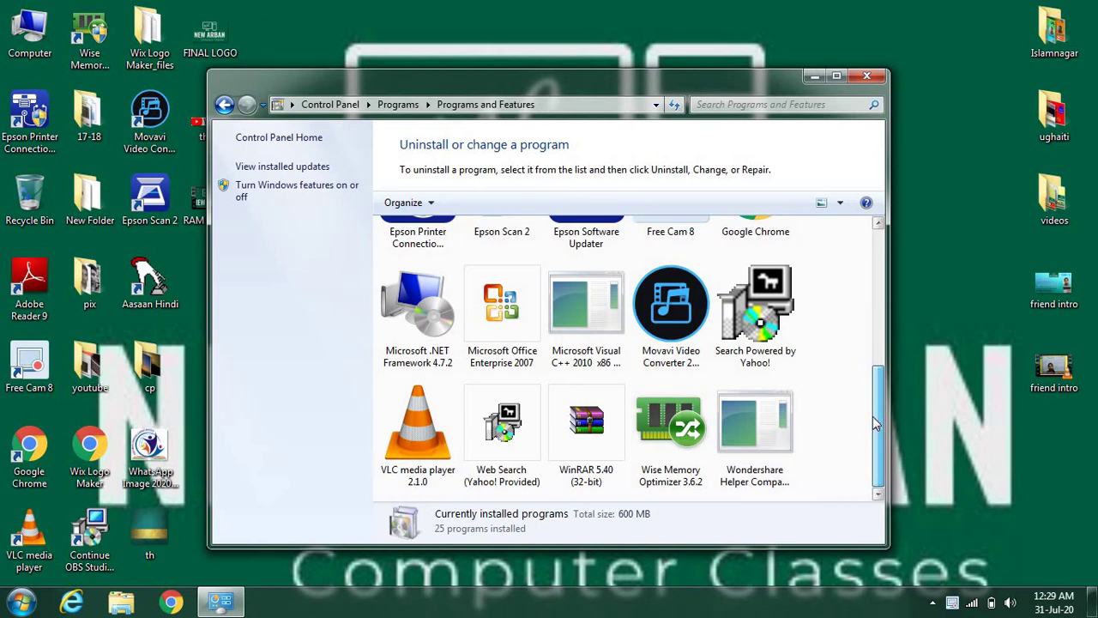
pyautogui.moveTo(876, 422); pyautogui.dragTo(886, 268)
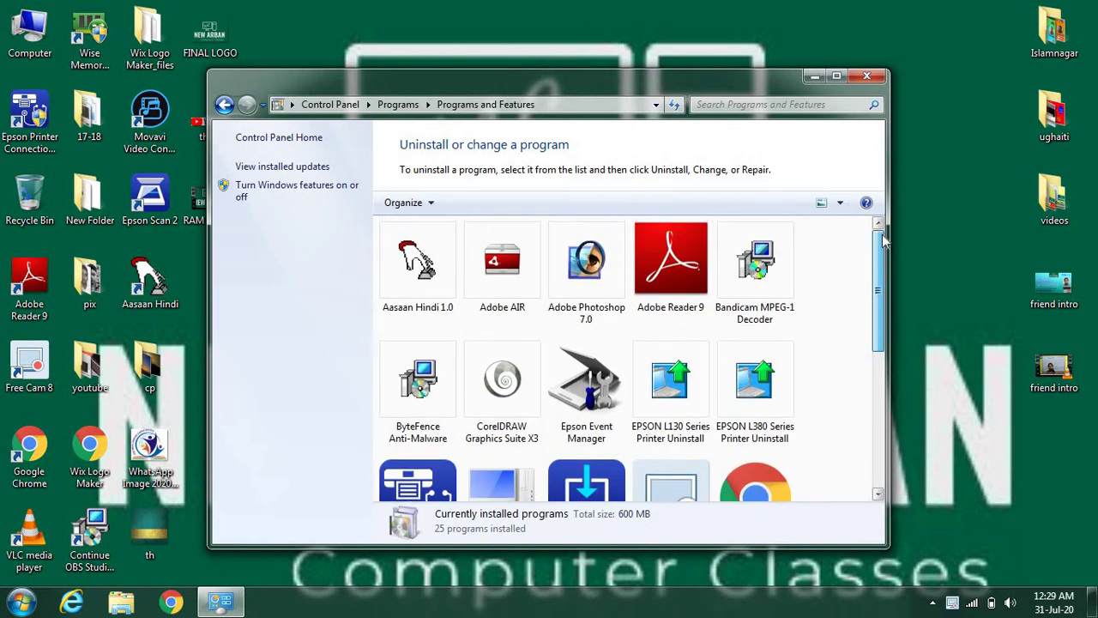
pyautogui.click(598, 308)
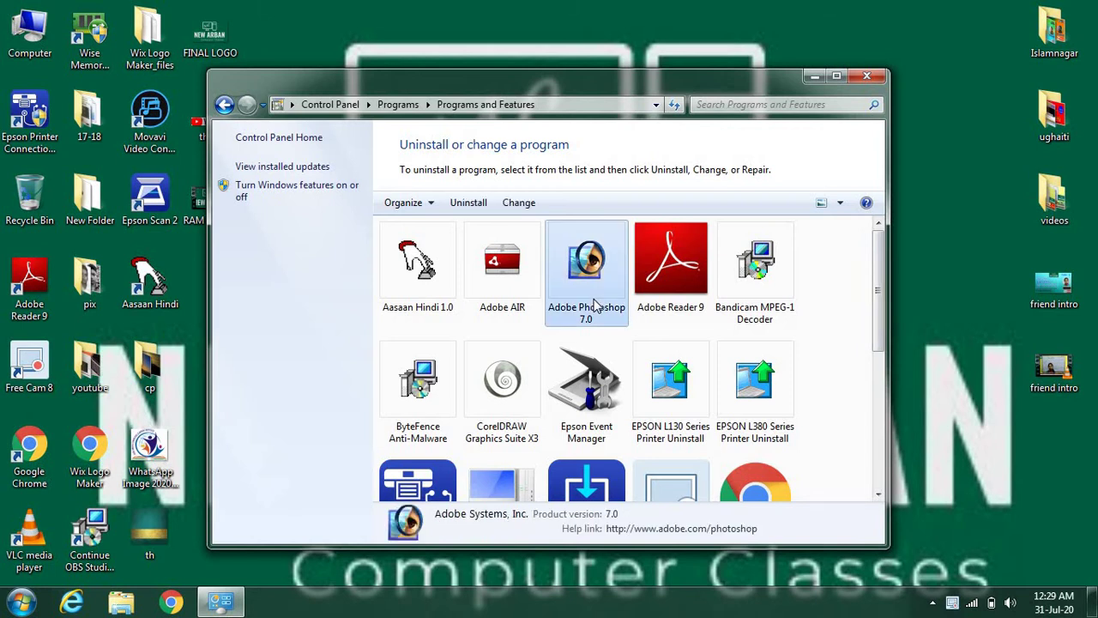
pyautogui.click(468, 211)
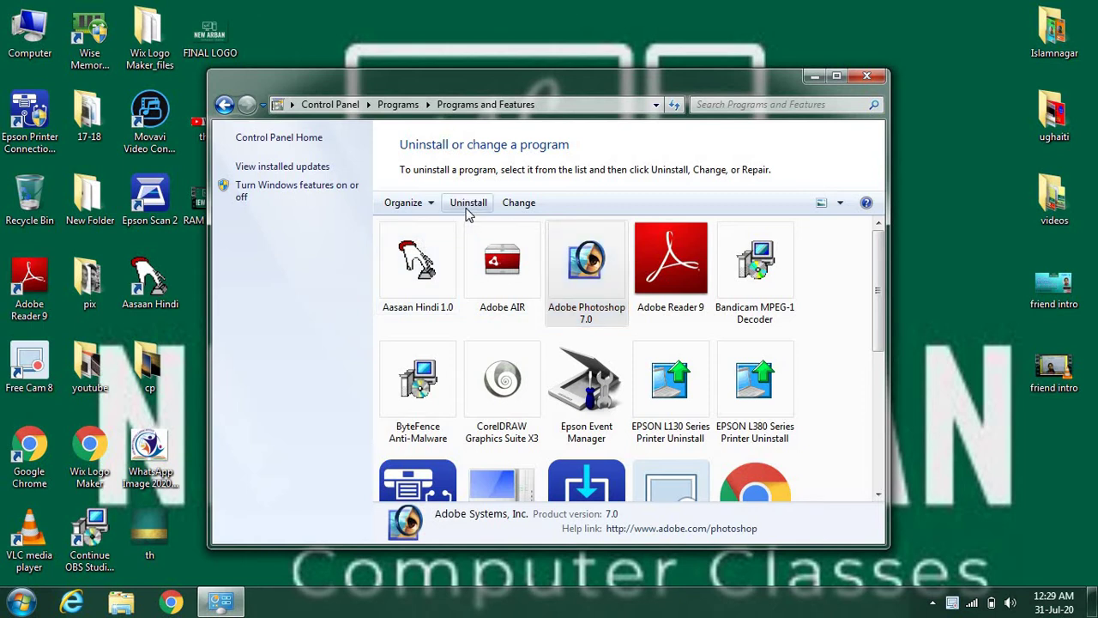
pyautogui.click(469, 206)
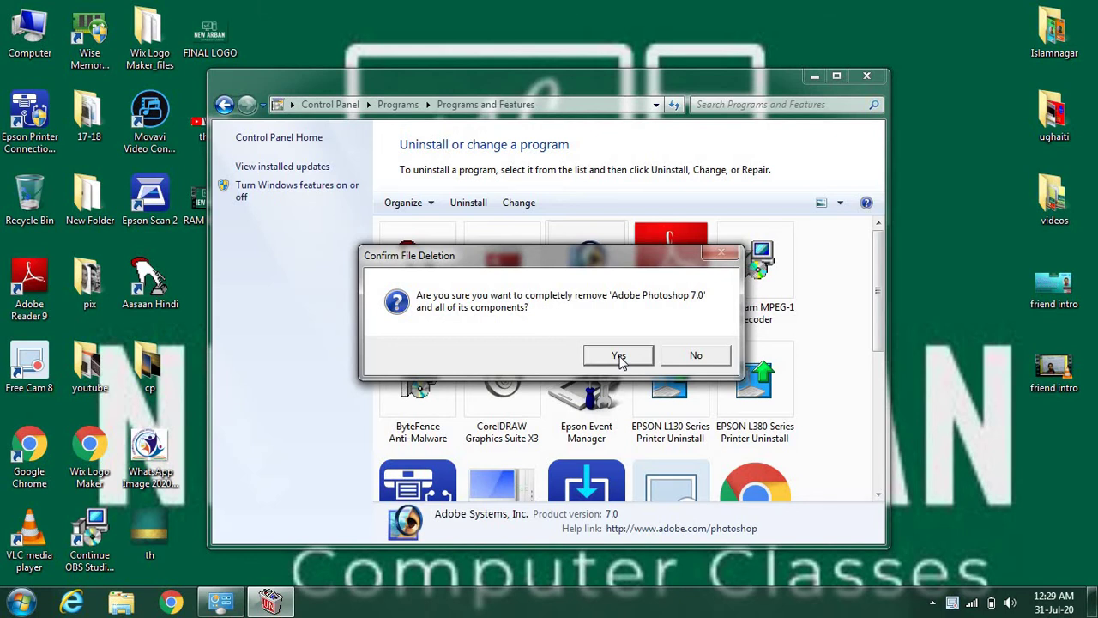
pyautogui.click(619, 357)
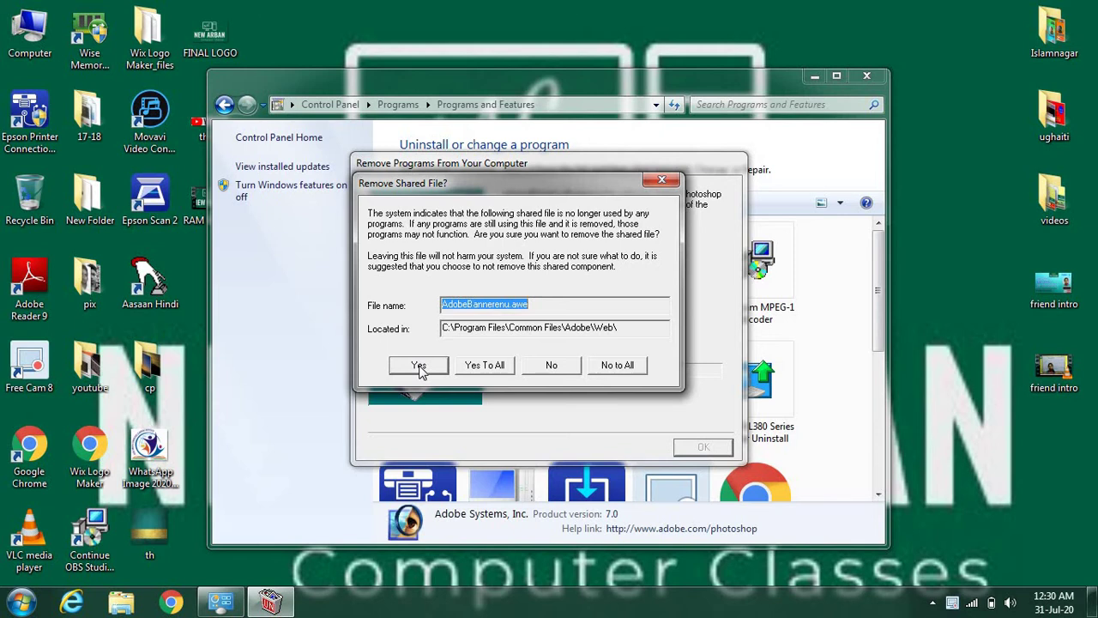
# Approve removing all unused shared files, then close the finished uninstaller and the program list
pyautogui.click(485, 365)
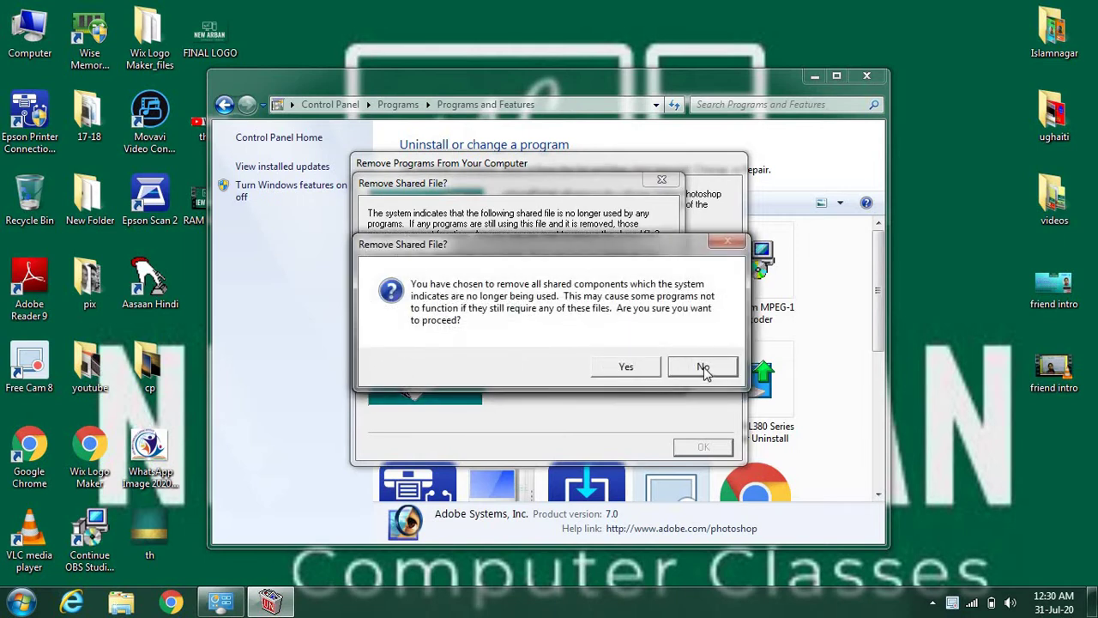
pyautogui.click(655, 371)
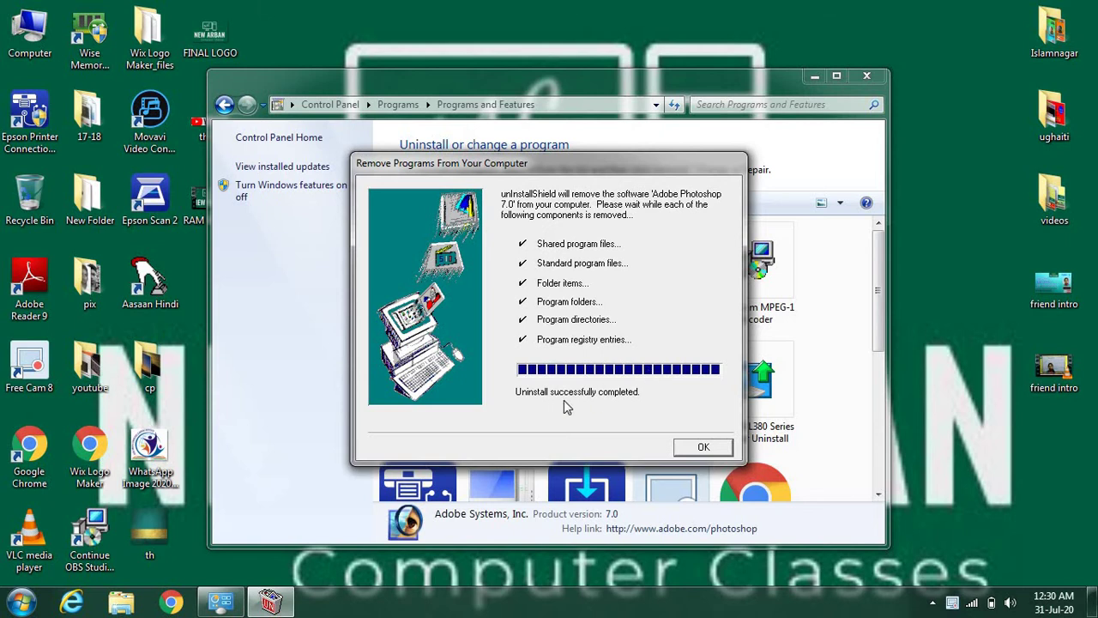
pyautogui.click(700, 447)
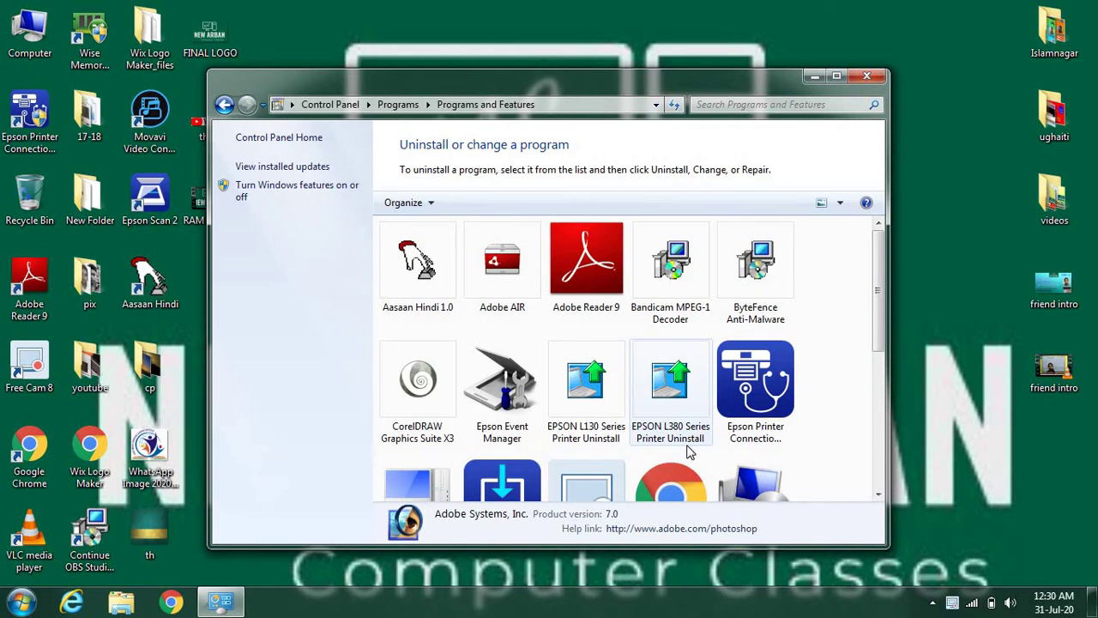
pyautogui.click(837, 76)
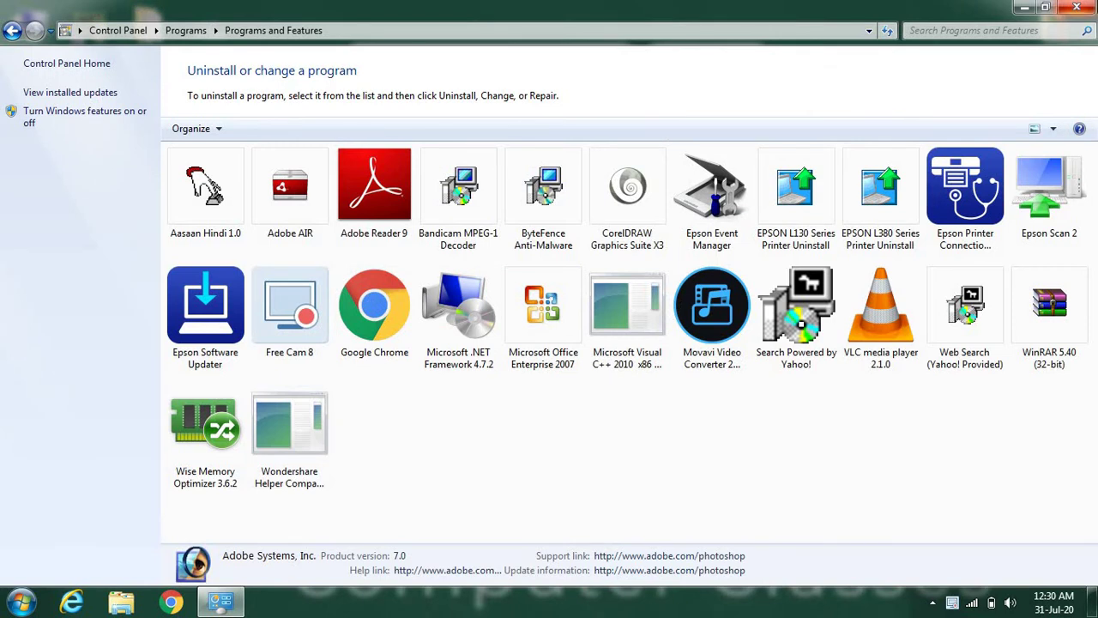
pyautogui.click(1078, 7)
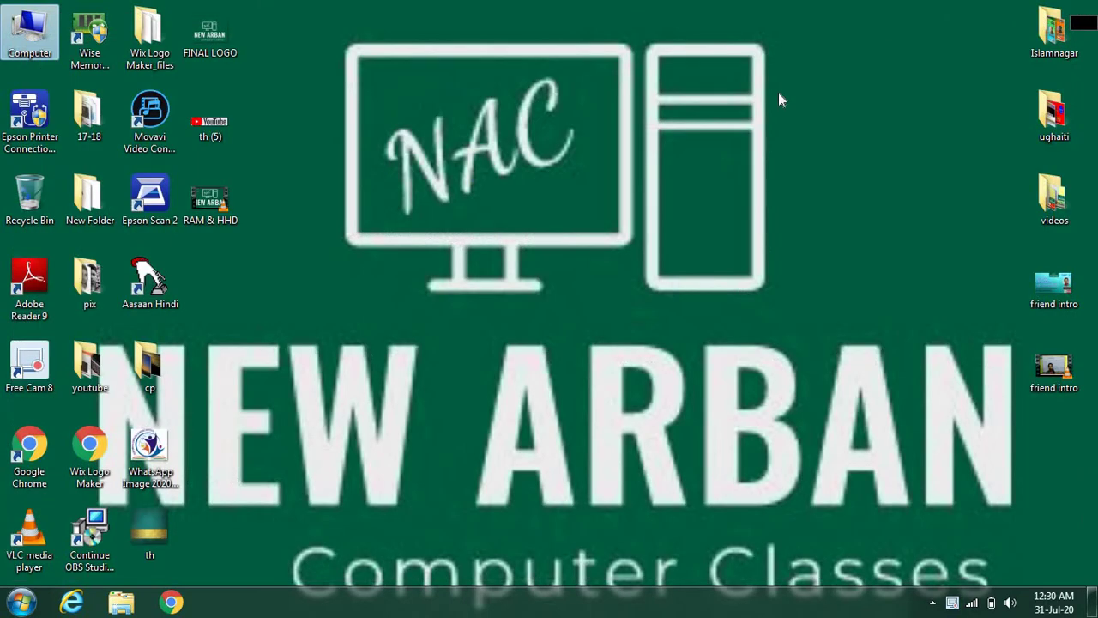
# Refresh the desktop several times
pyautogui.rightClick(671, 104)
pyautogui.click(699, 147)
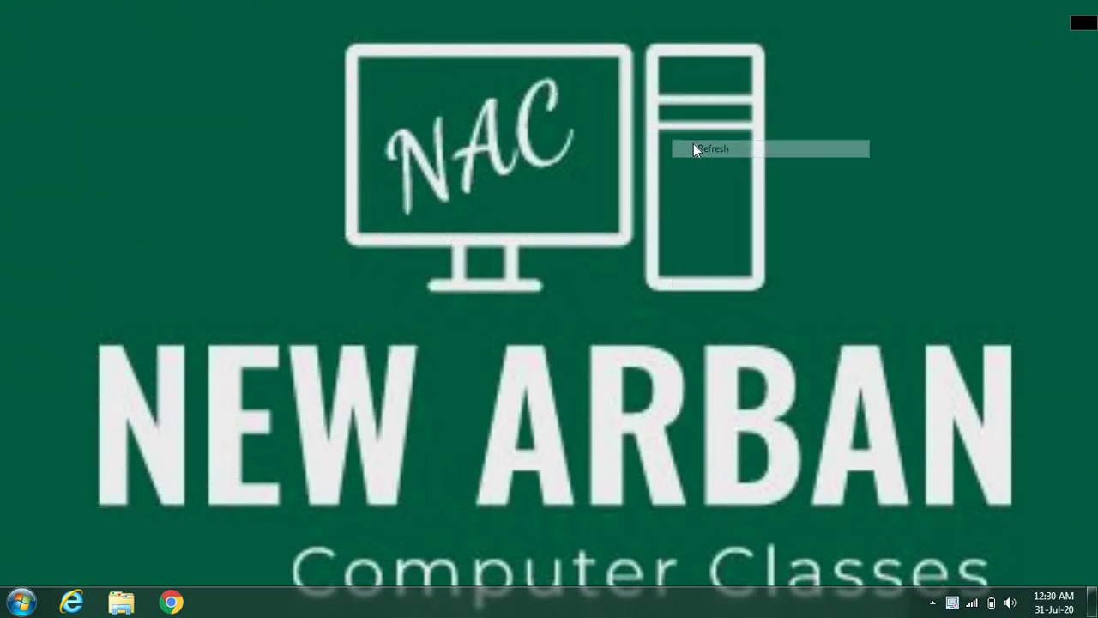
pyautogui.rightClick(694, 145)
pyautogui.click(720, 189)
pyautogui.rightClick(719, 184)
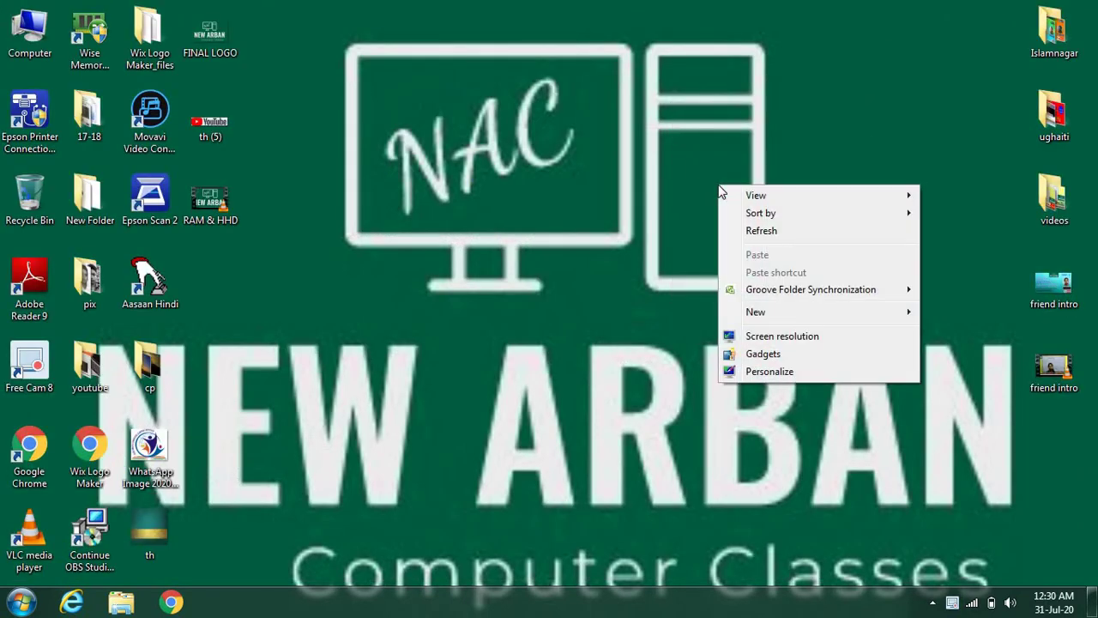
pyautogui.click(760, 231)
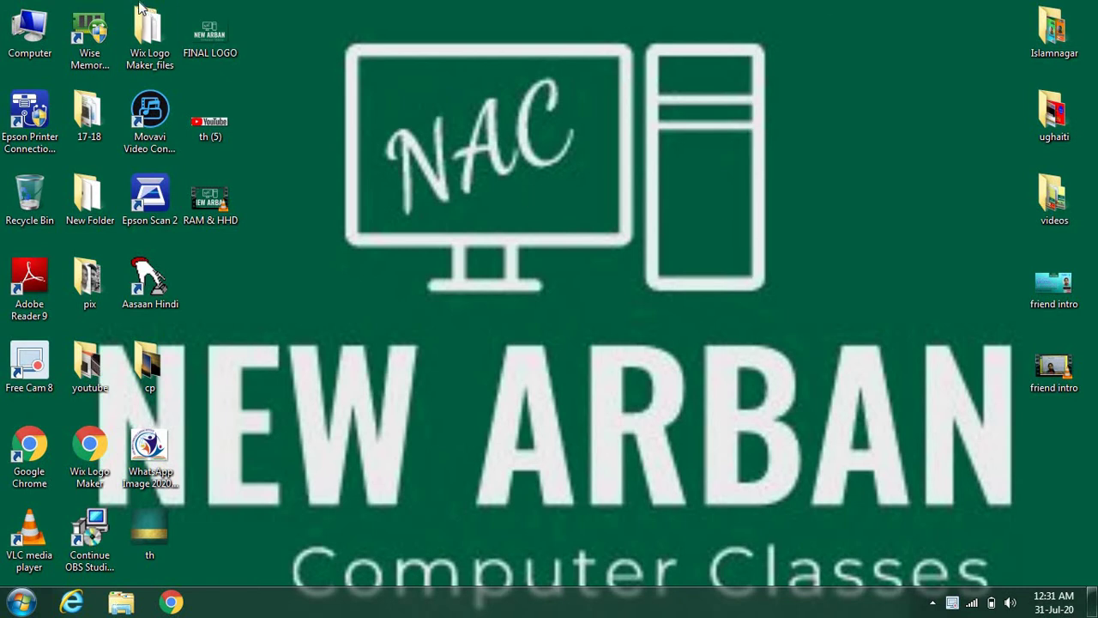
# Open the Adobe Photoshop 7.0 Final folder inside the software folder on Local Disk (D:)
pyautogui.doubleClick(19, 30)
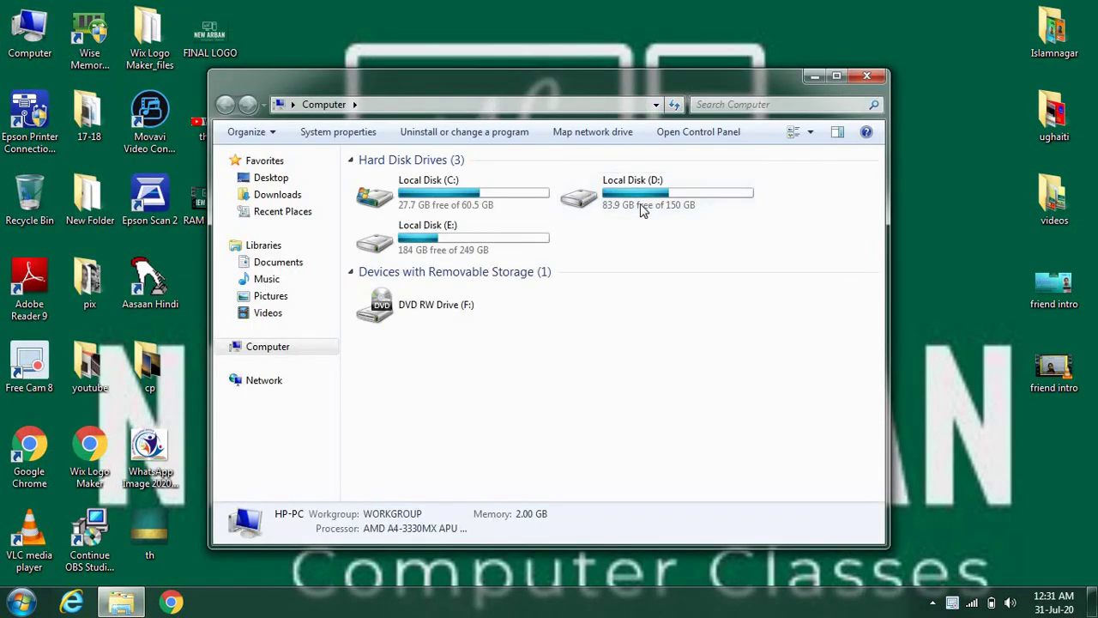
pyautogui.doubleClick(643, 208)
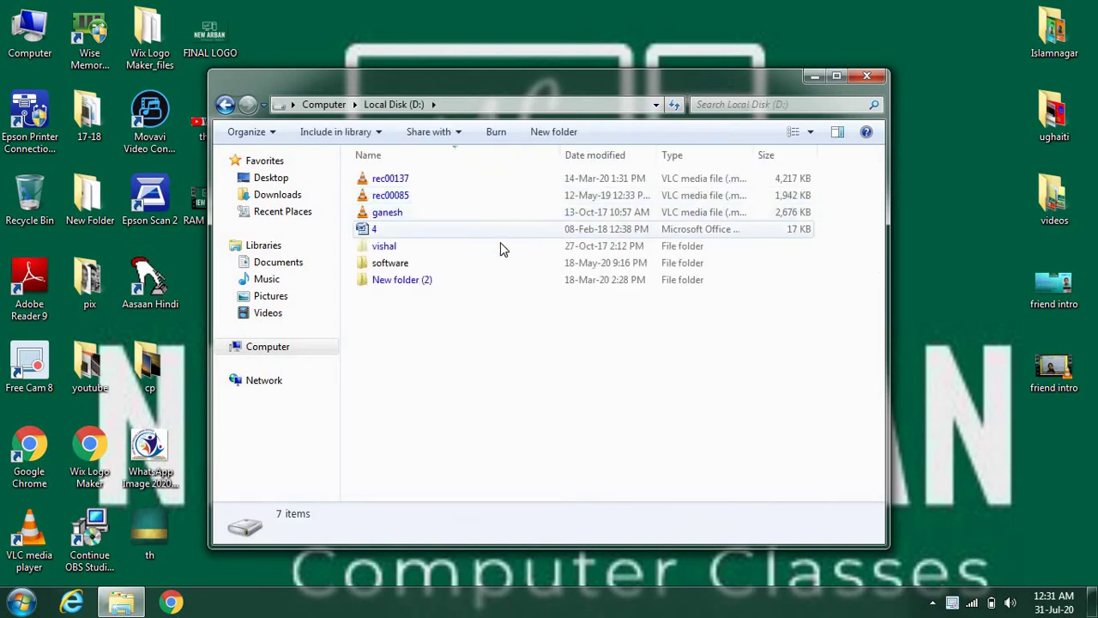
pyautogui.doubleClick(411, 263)
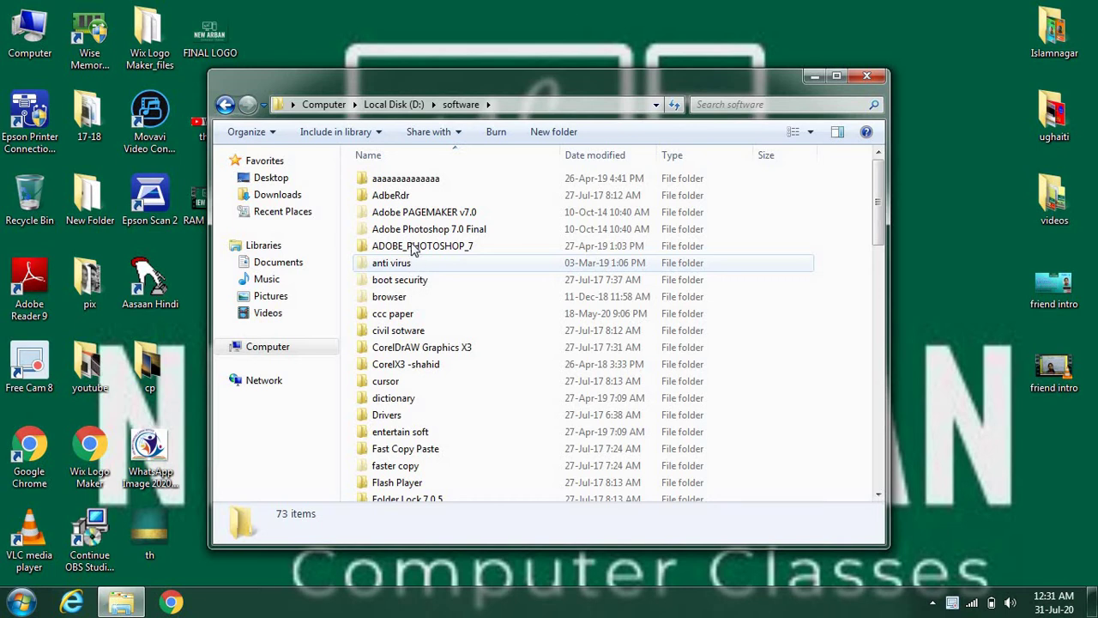
pyautogui.click(454, 233)
pyautogui.doubleClick(454, 233)
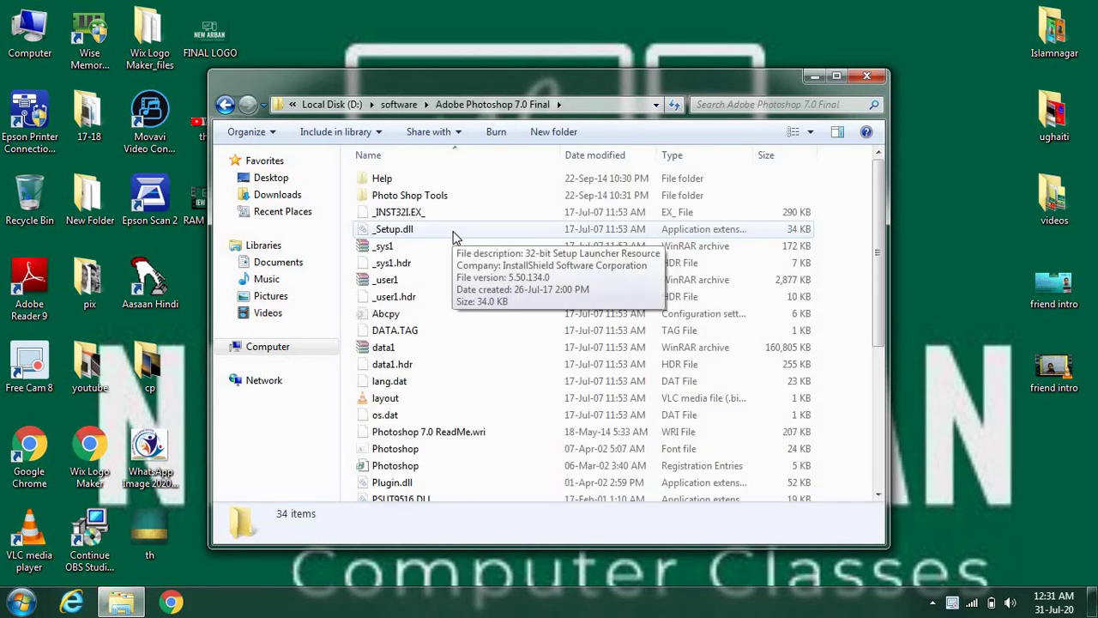
# Copy the serial number from the Serial Number text document and close the file
pyautogui.moveTo(883, 221); pyautogui.dragTo(881, 320)
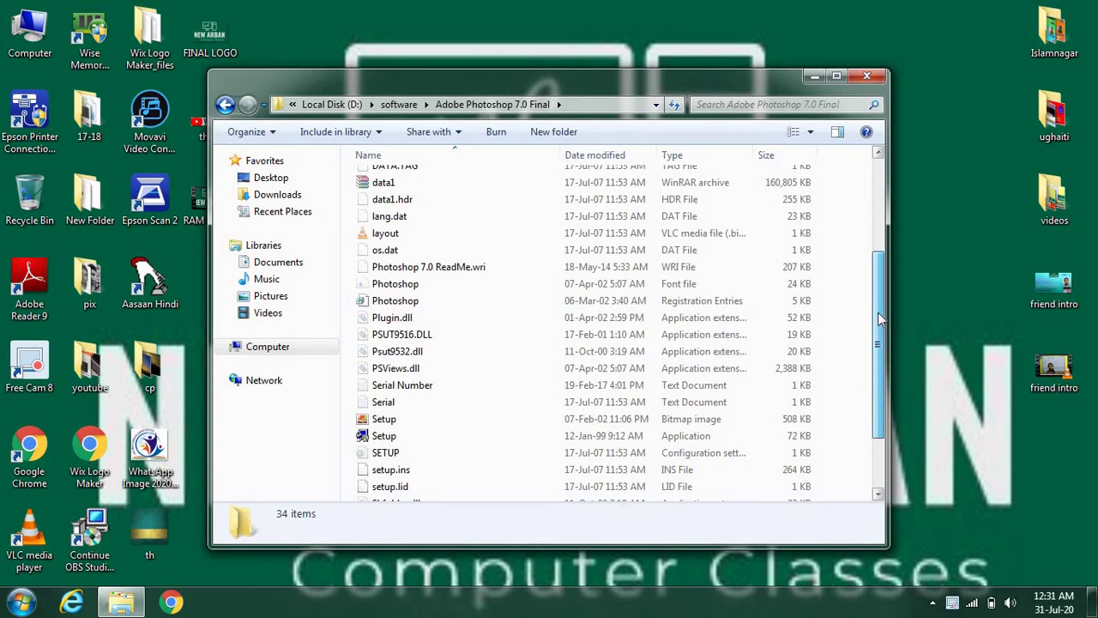
pyautogui.doubleClick(417, 387)
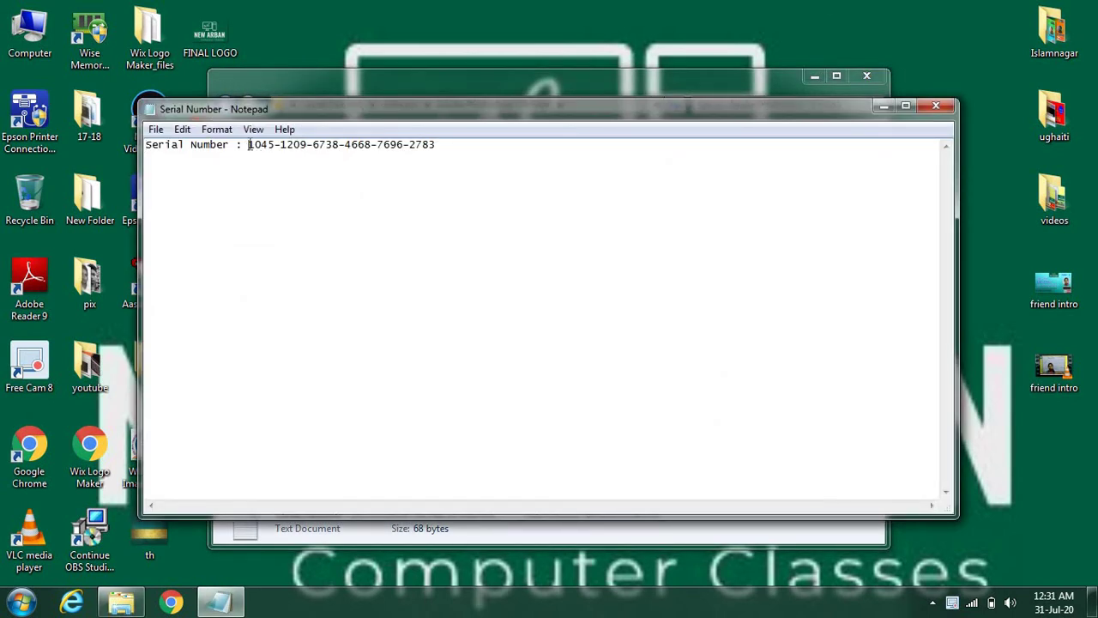
pyautogui.moveTo(247, 144); pyautogui.dragTo(450, 169)
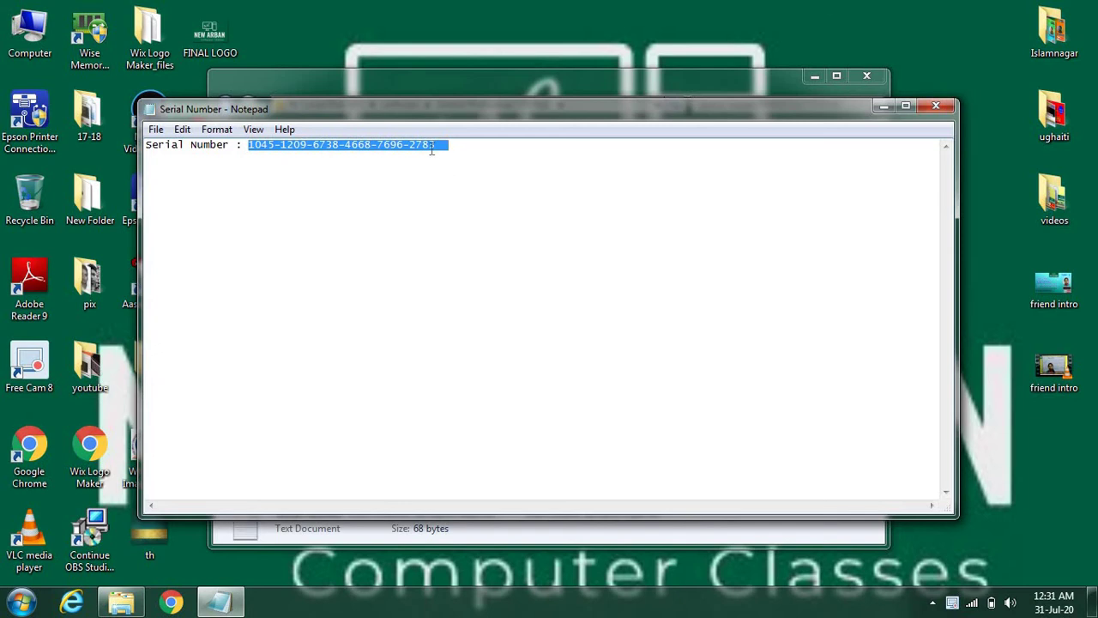
pyautogui.rightClick(432, 148)
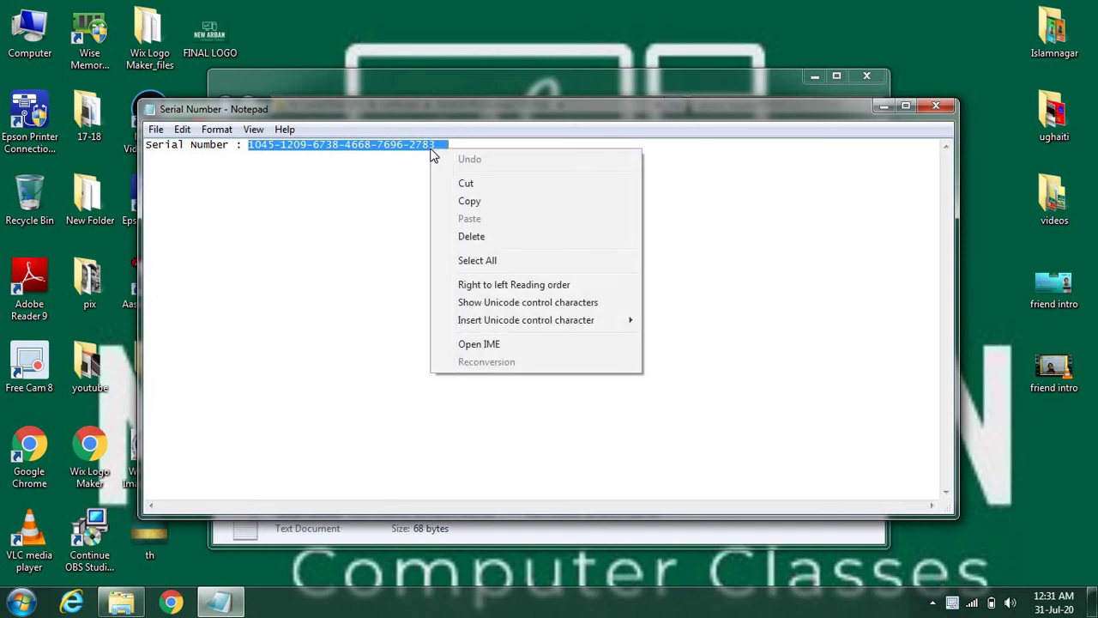
pyautogui.click(457, 204)
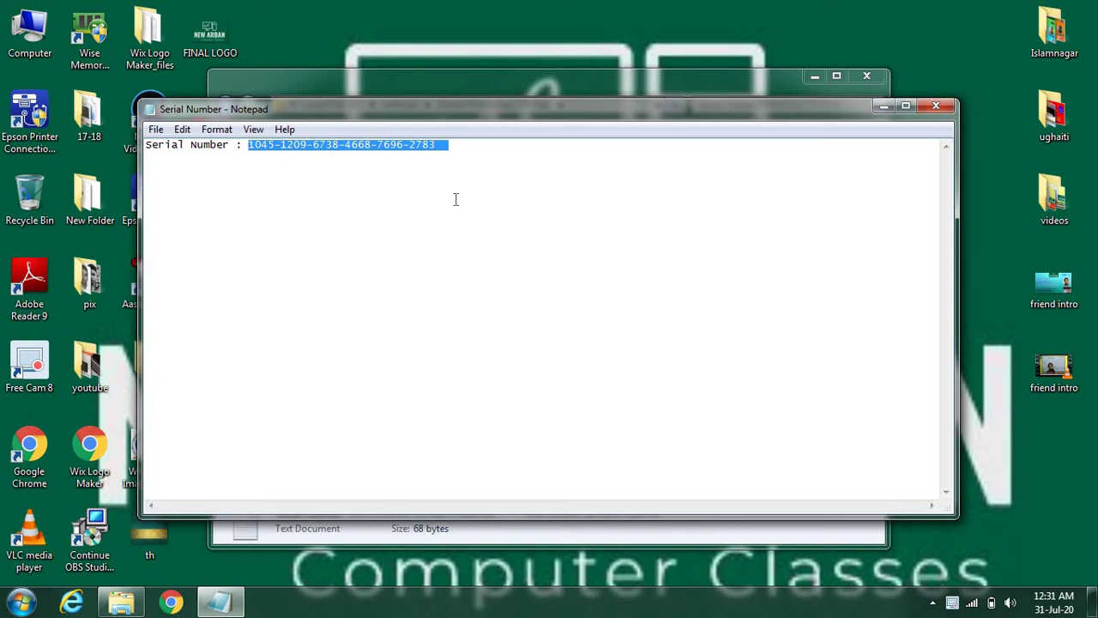
pyautogui.click(934, 105)
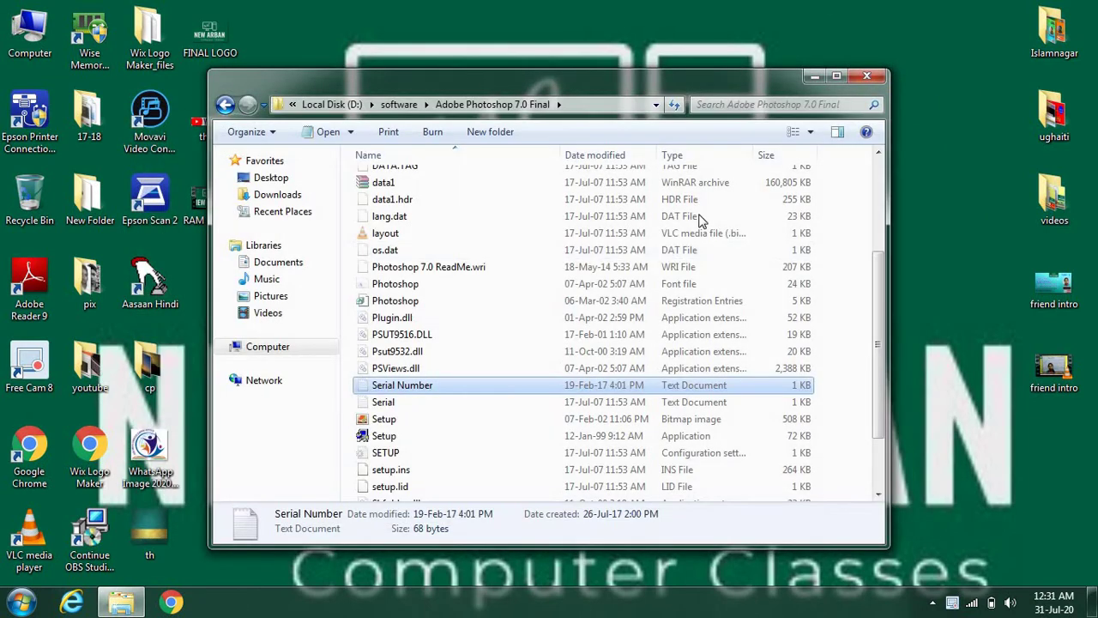
# Launch the Photoshop 7.0 Setup application, keep US English as the agreement language, and accept the license agreement
pyautogui.click(413, 436)
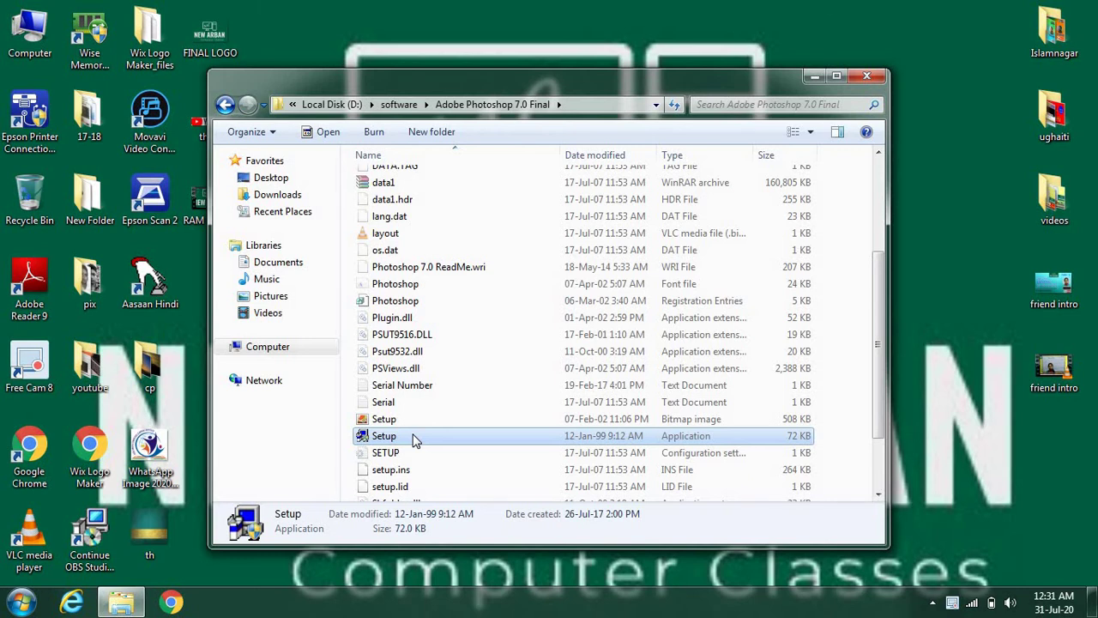
pyautogui.doubleClick(413, 436)
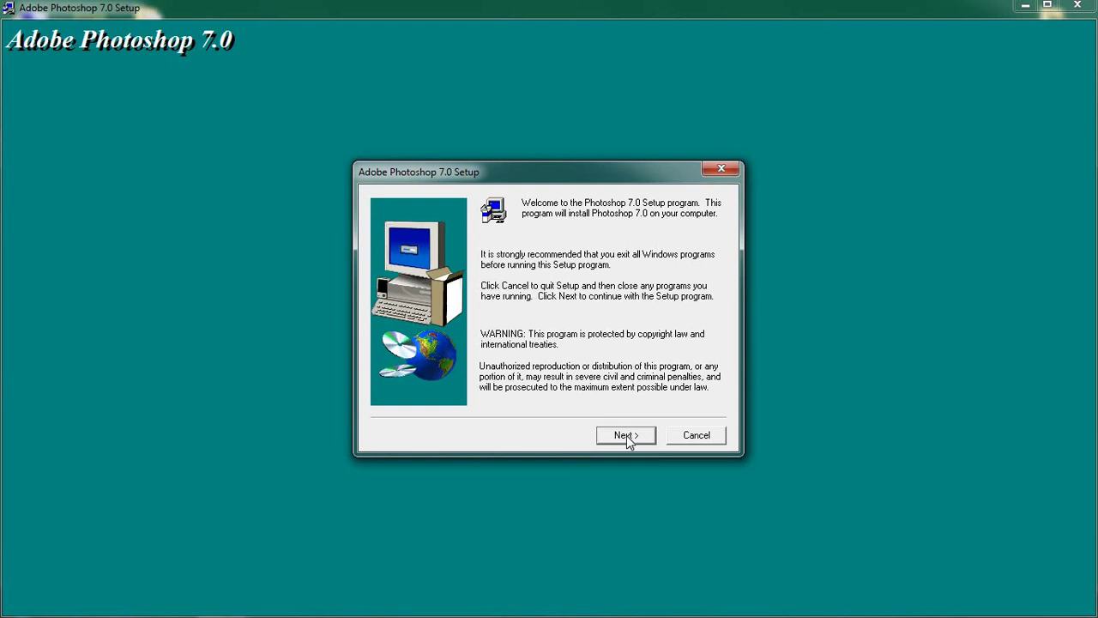
pyautogui.click(628, 437)
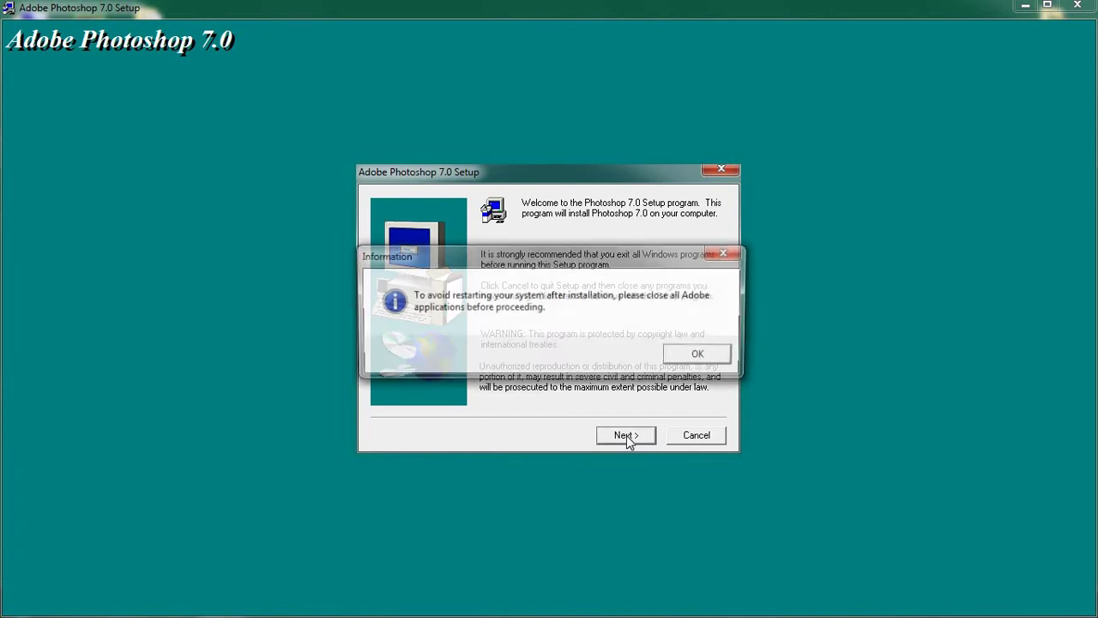
pyautogui.click(700, 359)
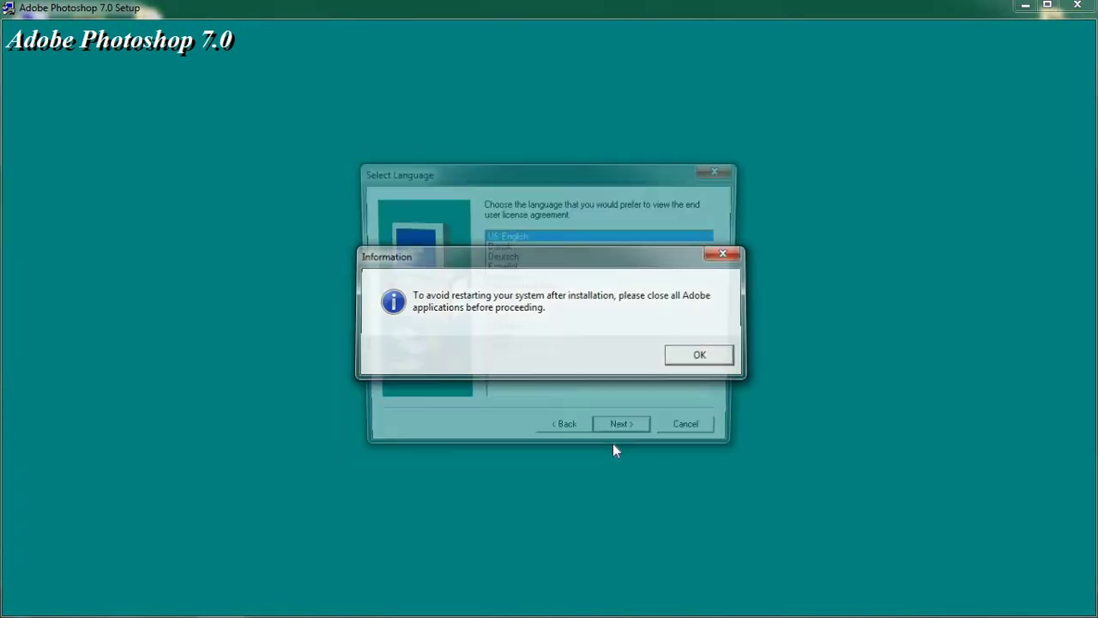
pyautogui.click(639, 438)
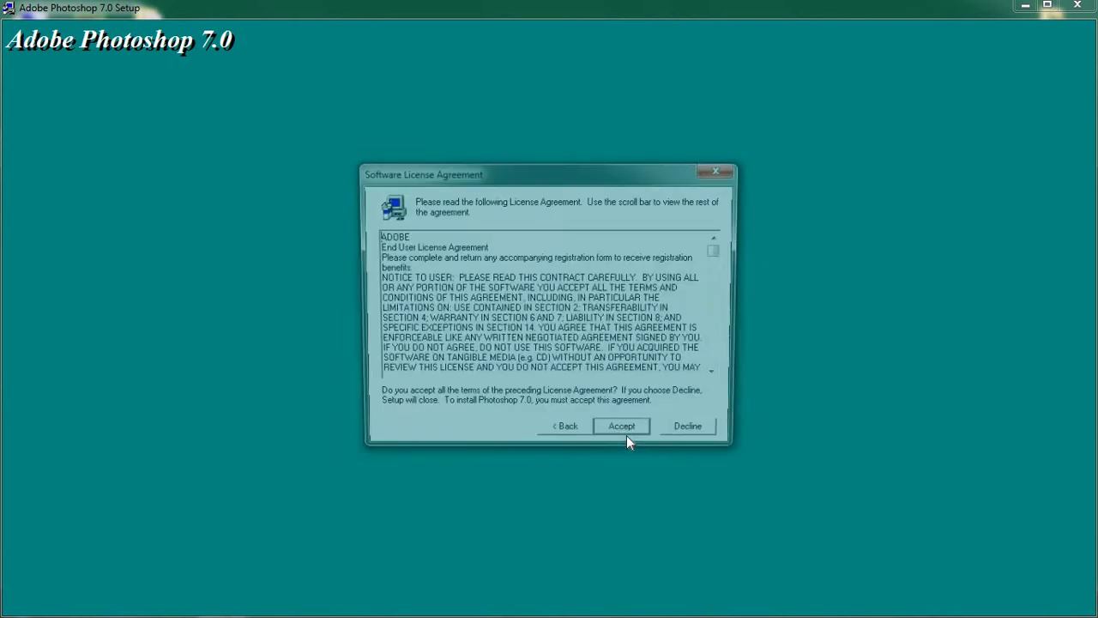
pyautogui.click(629, 439)
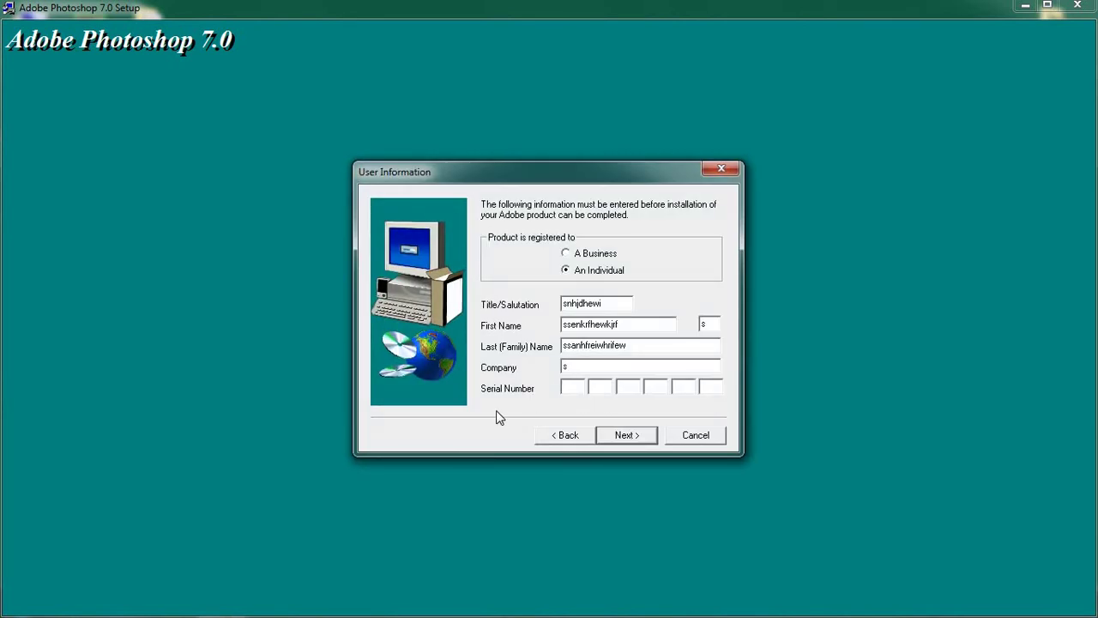
# Paste the copied serial number into the Serial Number fields of the user information and confirm the registration details as correct
pyautogui.rightClick(580, 387)
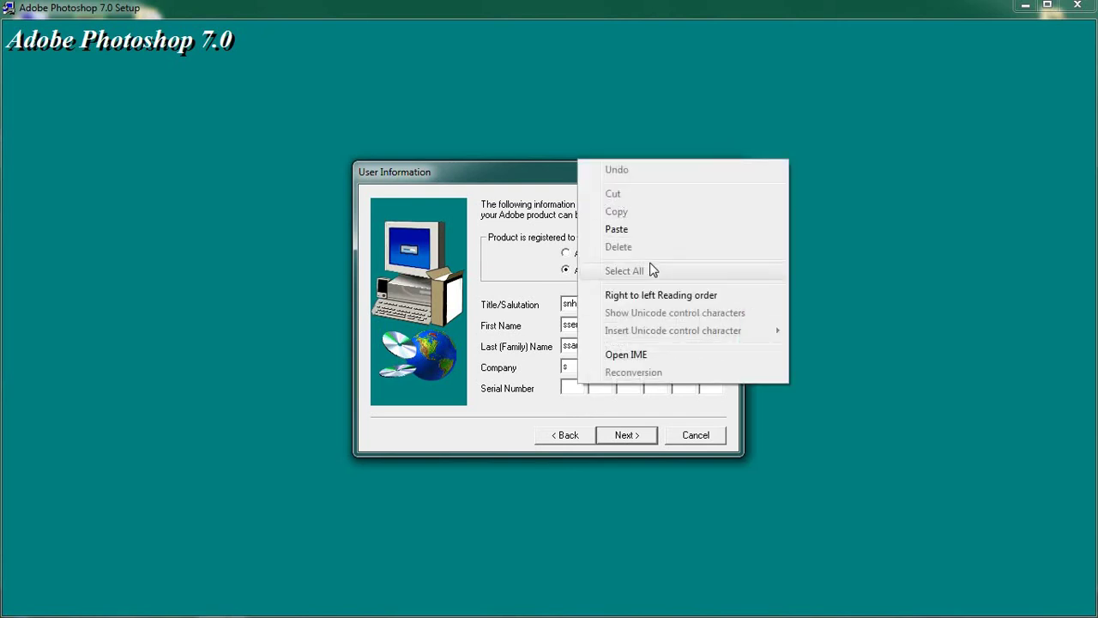
pyautogui.click(644, 232)
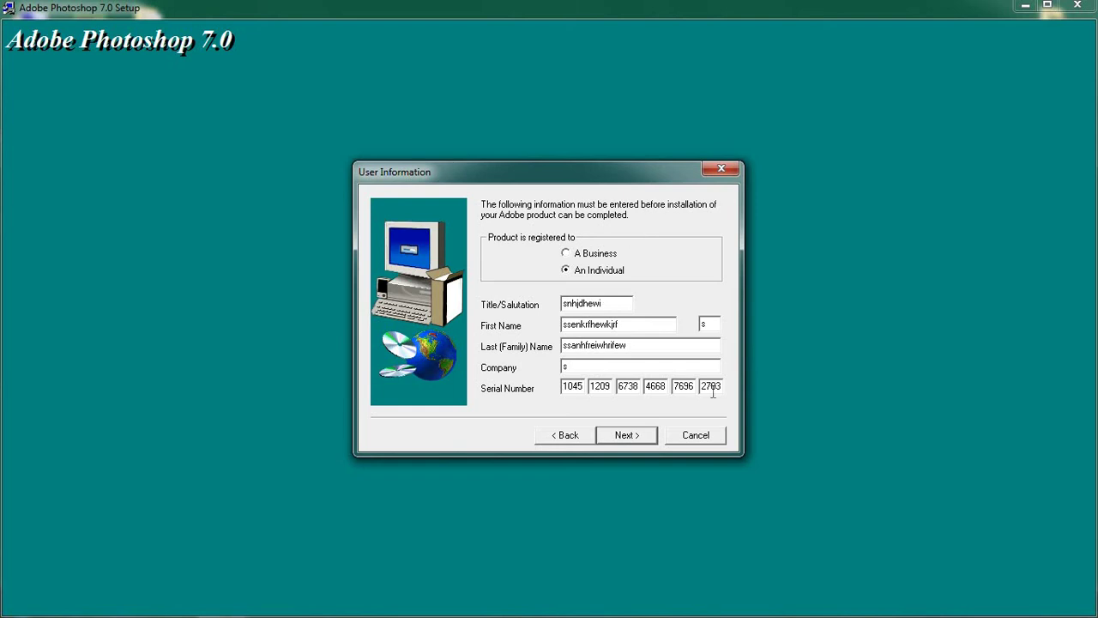
pyautogui.click(650, 435)
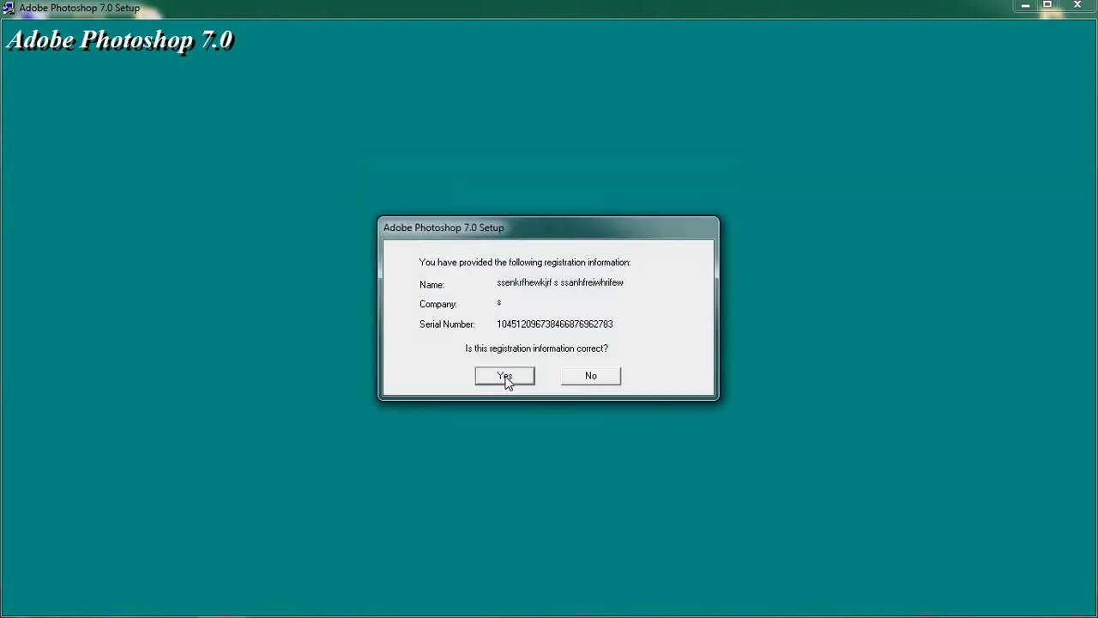
pyautogui.click(506, 378)
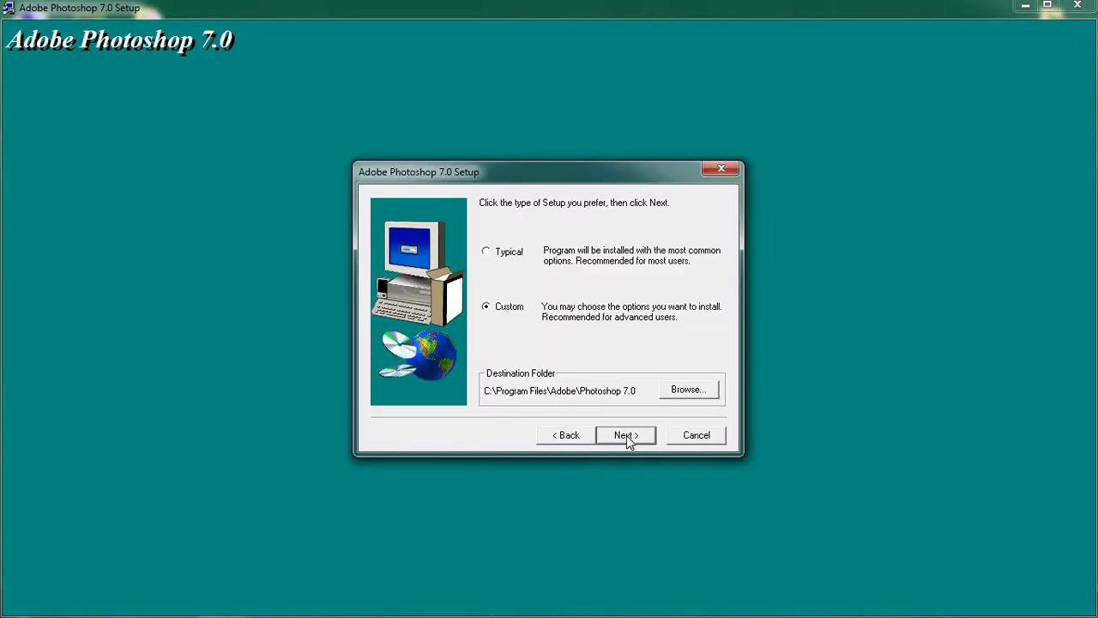
# Keep the Custom setup type, the destination C:\Program Files\Adobe\Photoshop 7.0 and the default options, and start copying the files
pyautogui.click(627, 435)
pyautogui.click(627, 435)
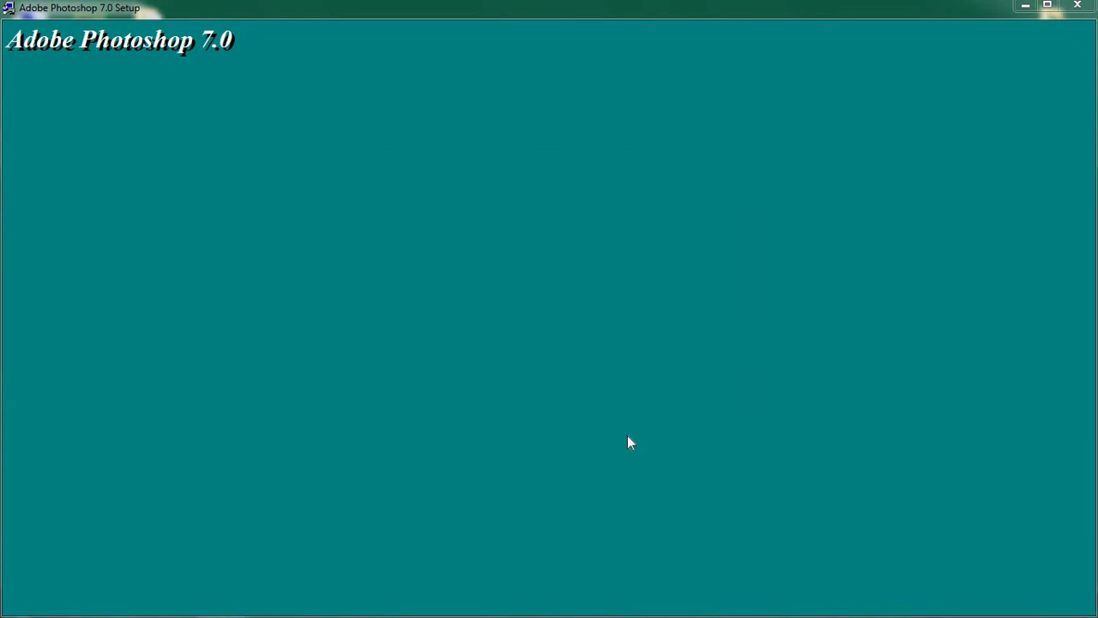
pyautogui.click(627, 435)
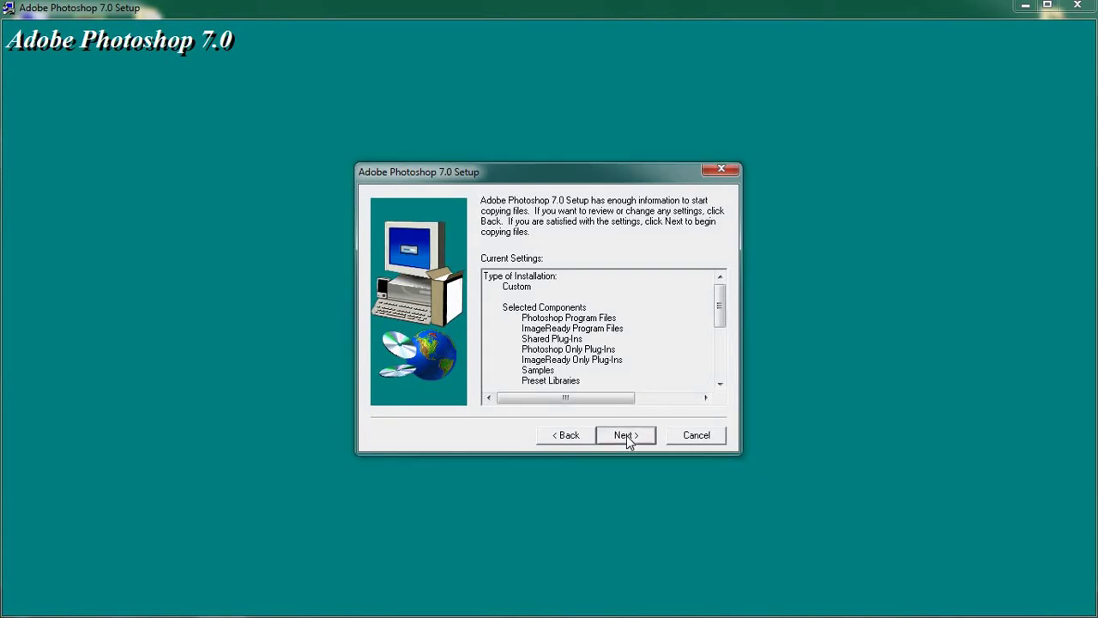
pyautogui.click(626, 435)
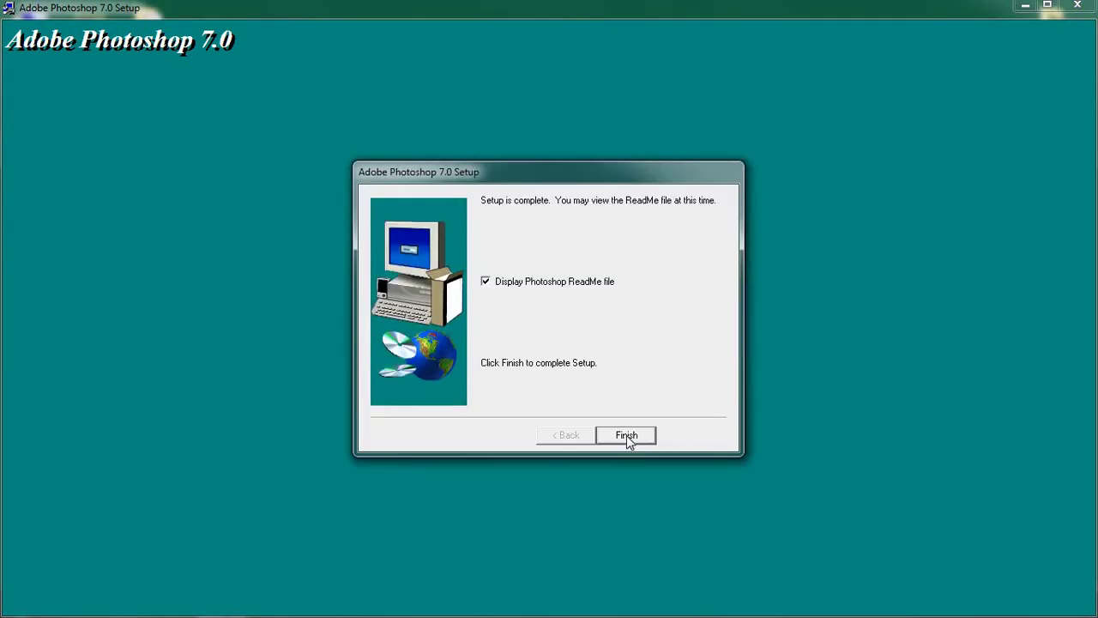
# Finish the setup, close the ReadMe file opened in WordPad, and dismiss the thank-you message
pyautogui.click(626, 435)
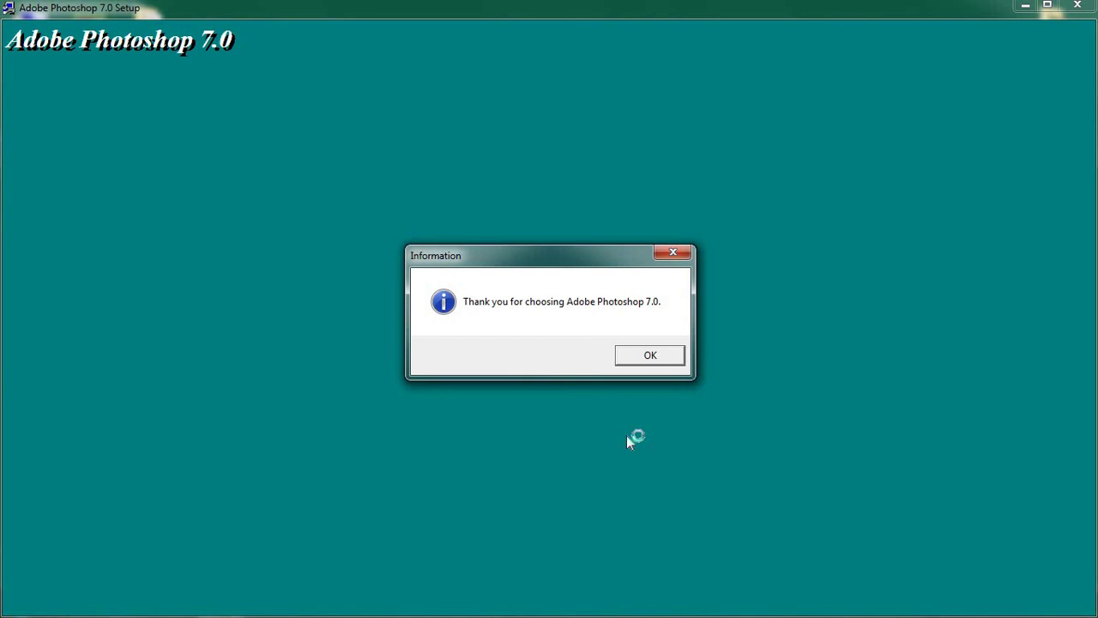
pyautogui.click(630, 358)
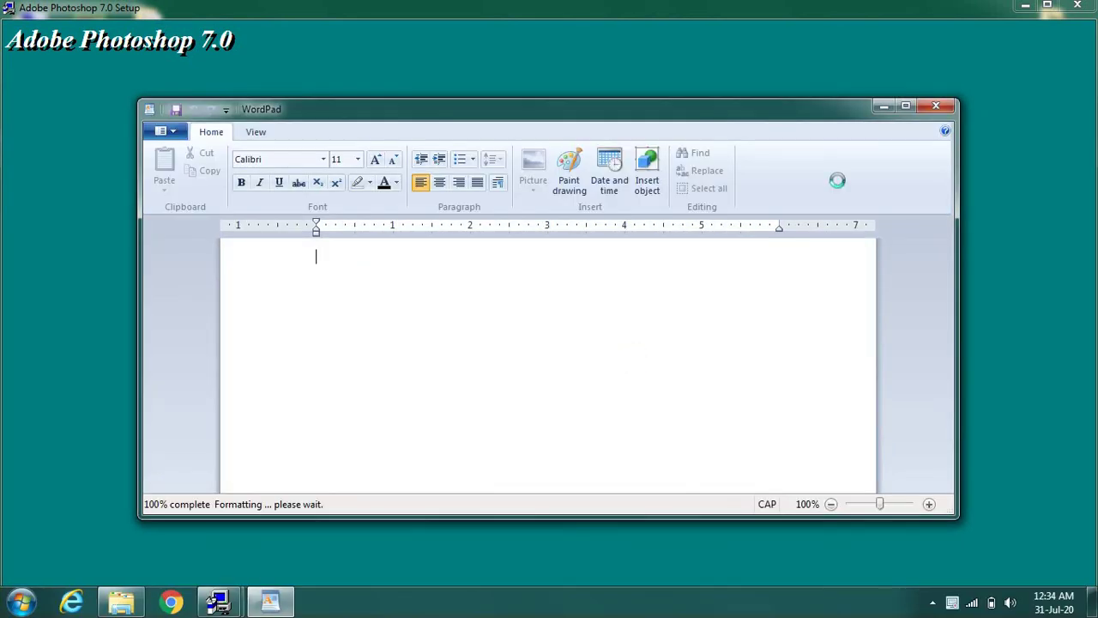
pyautogui.click(946, 107)
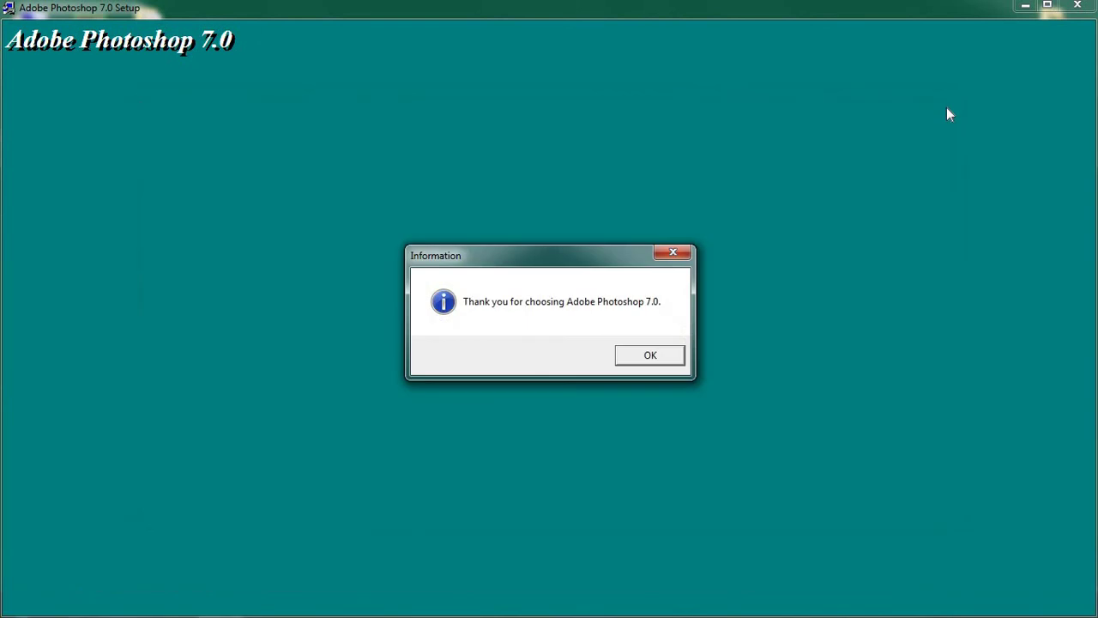
pyautogui.click(651, 356)
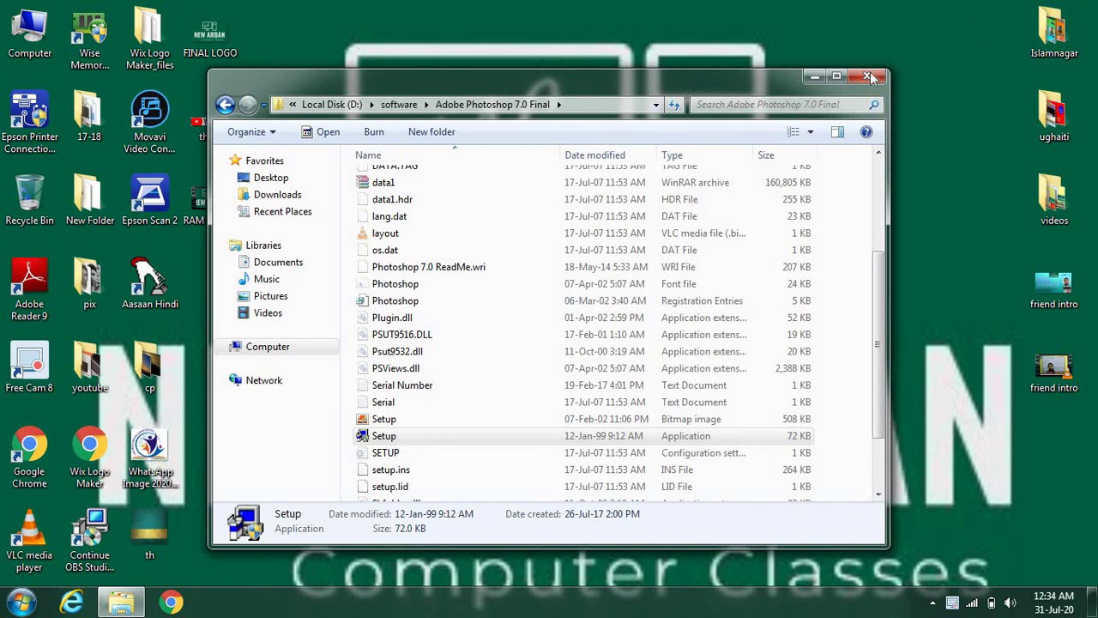
# Close the Adobe Photoshop 7.0 Final folder window and refresh the desktop twice
pyautogui.click(868, 76)
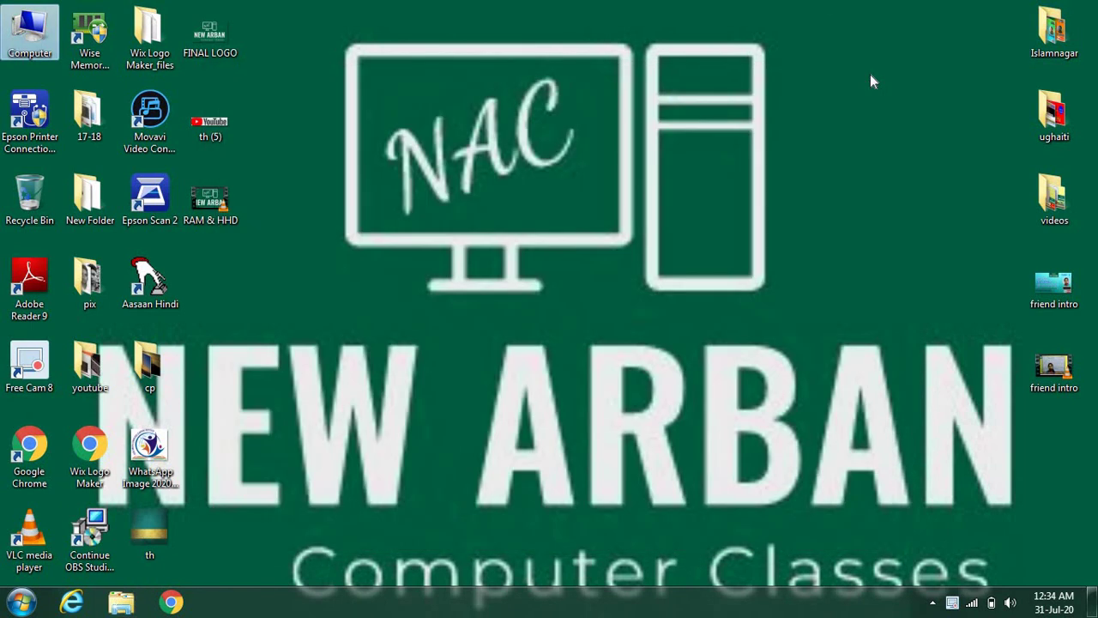
pyautogui.rightClick(815, 139)
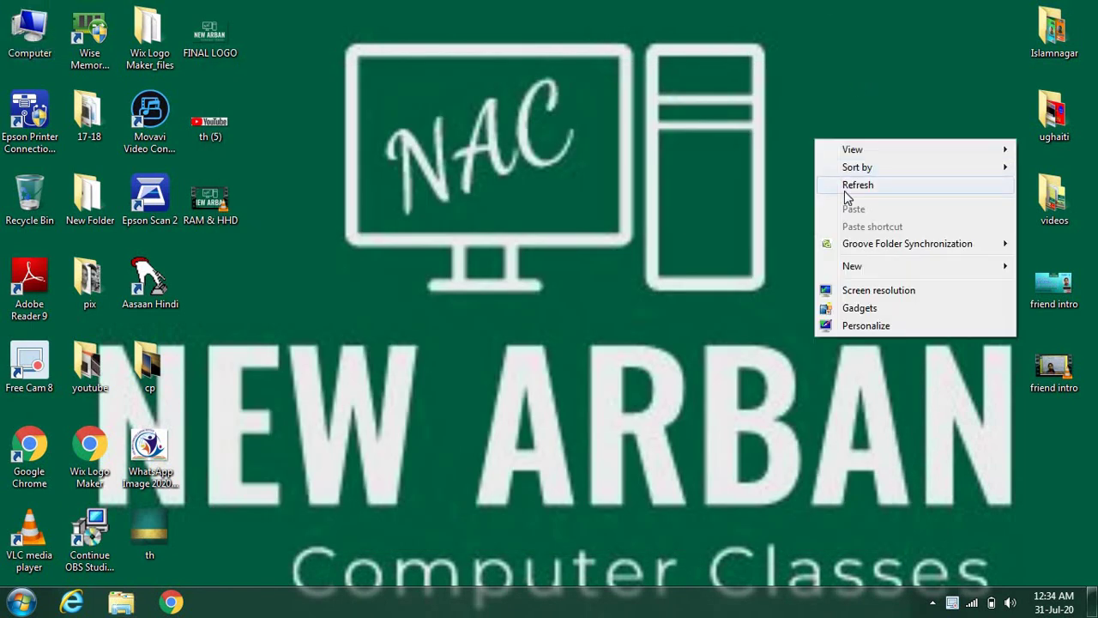
pyautogui.click(844, 191)
pyautogui.rightClick(846, 191)
pyautogui.click(870, 237)
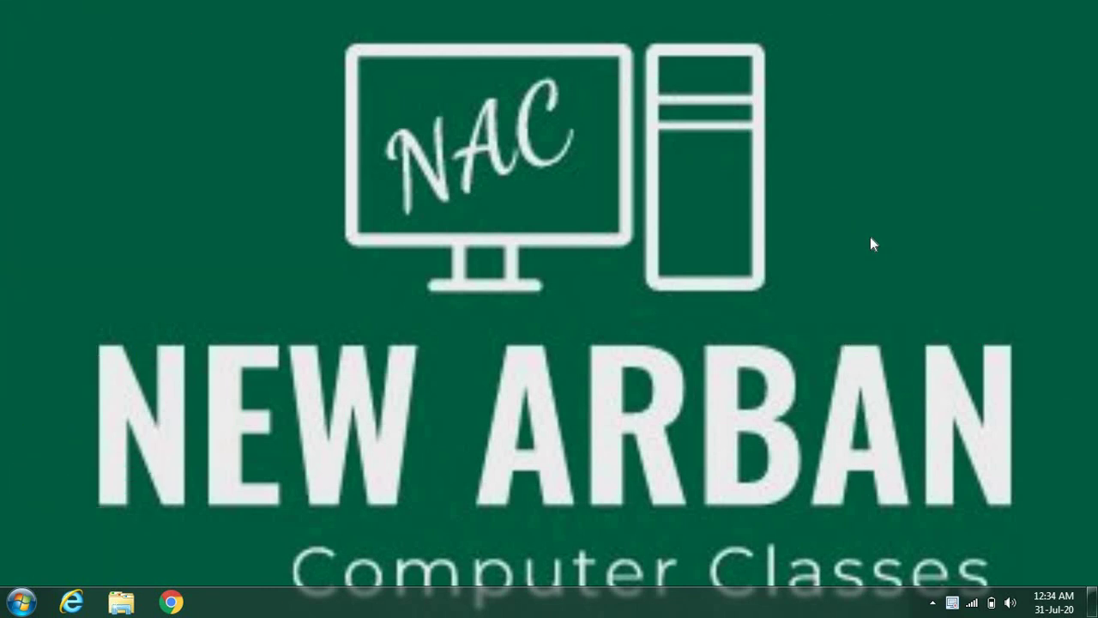
# Launch the newly installed Photoshop by executing PHOTOSHOP as a Windows Run command
pyautogui.press('super+r')
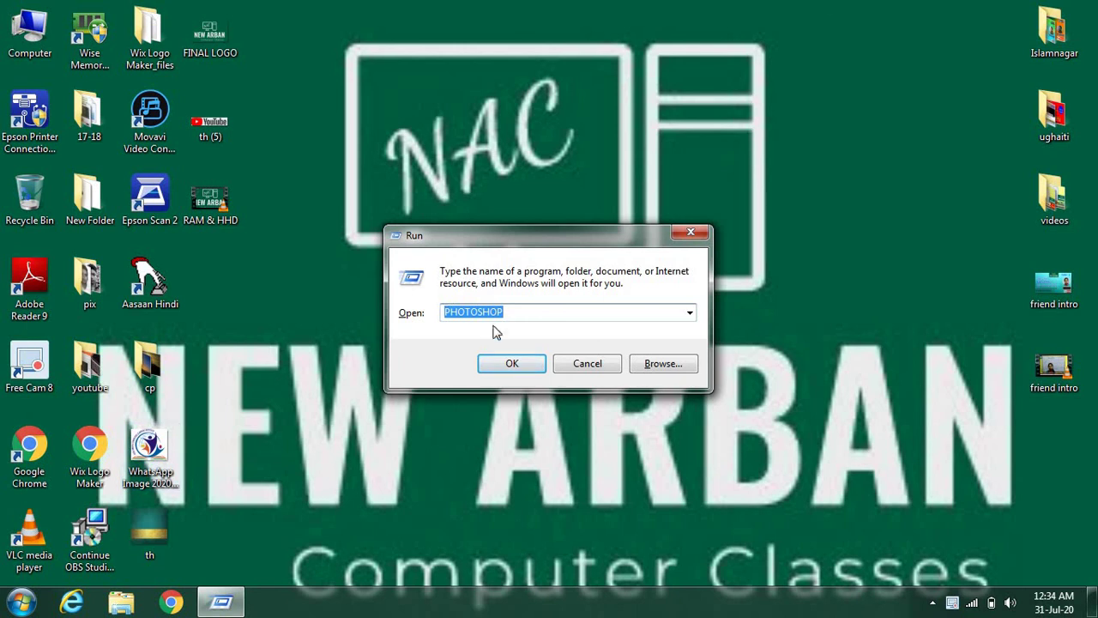
pyautogui.click(501, 367)
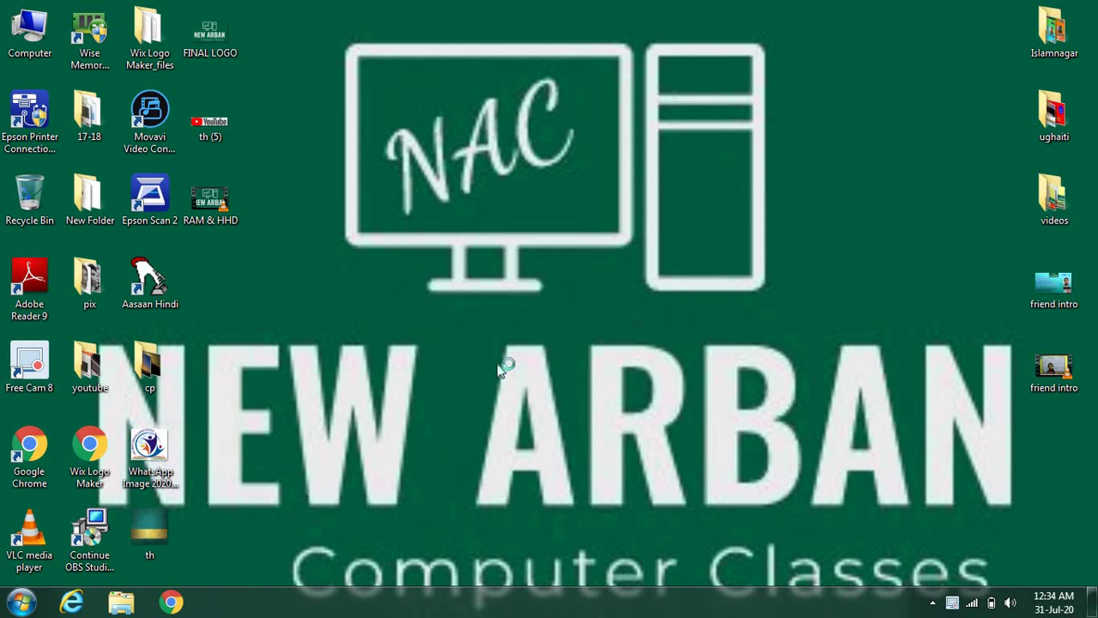